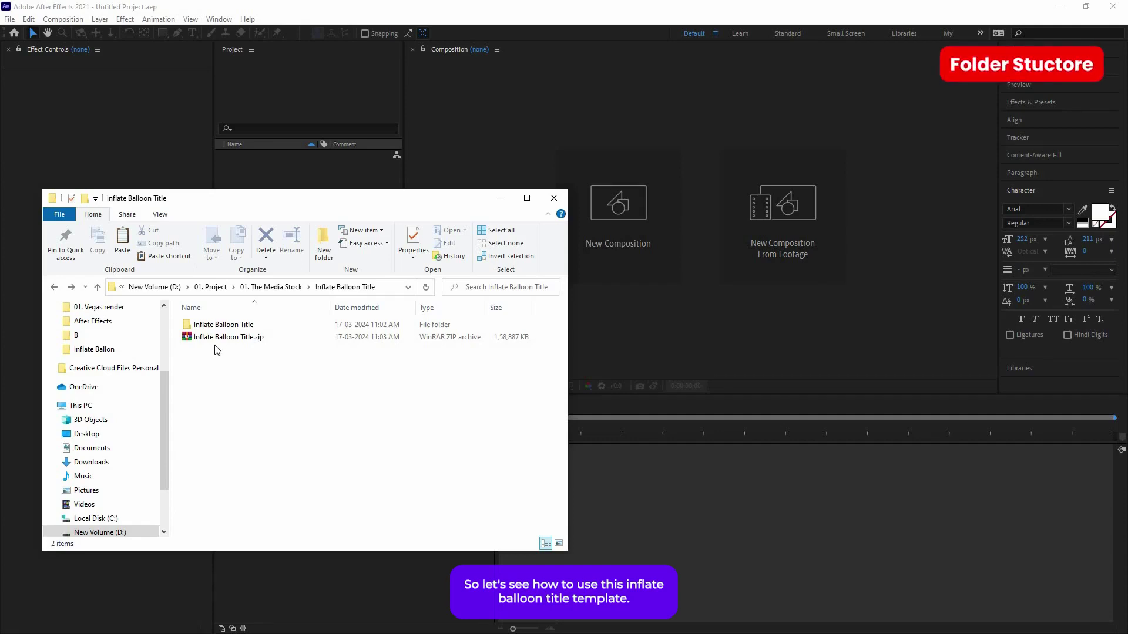
Step: Open the extracted Inflate Balloon Title folder, then its After Effects subfolder
{"action": "left_click", "coordinate": [245, 339]}
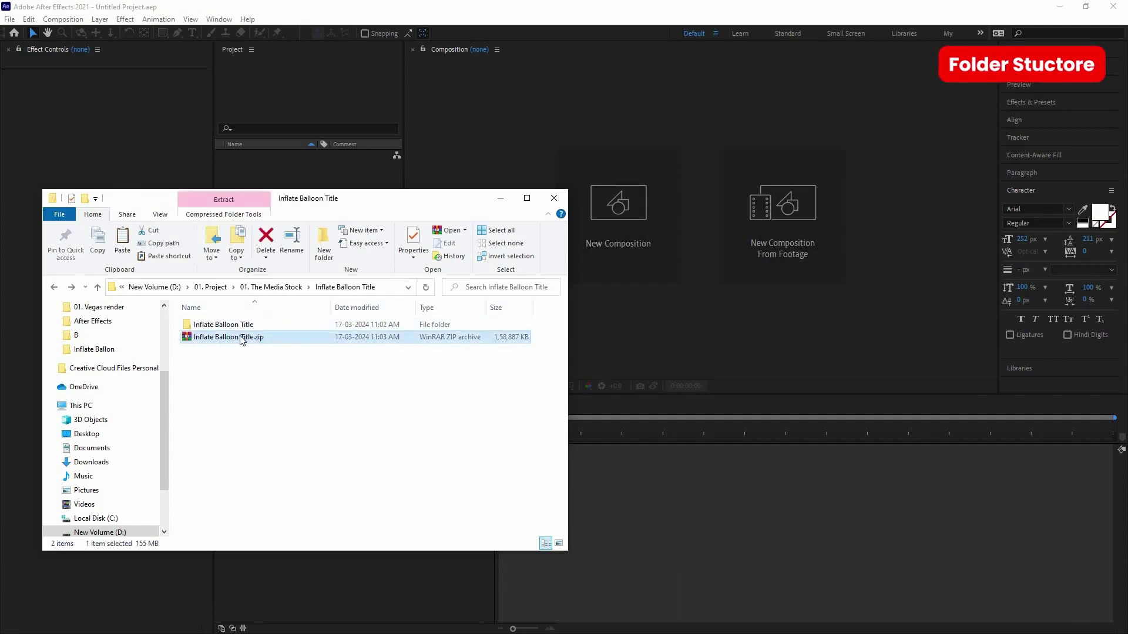
{"action": "left_click", "coordinate": [242, 356]}
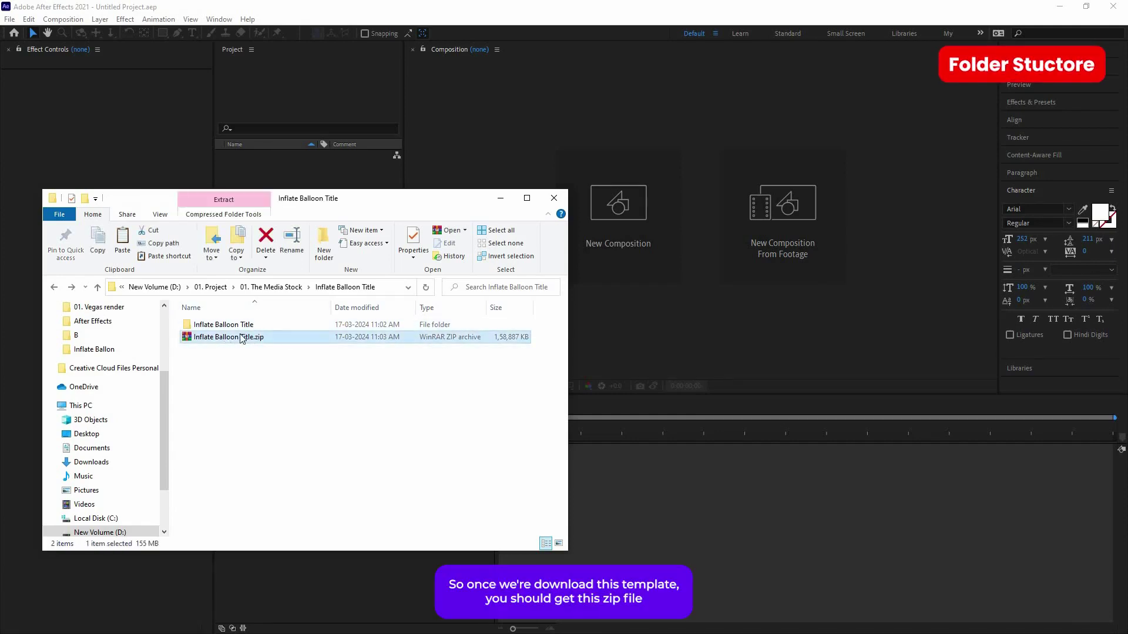
{"action": "left_click", "coordinate": [221, 324]}
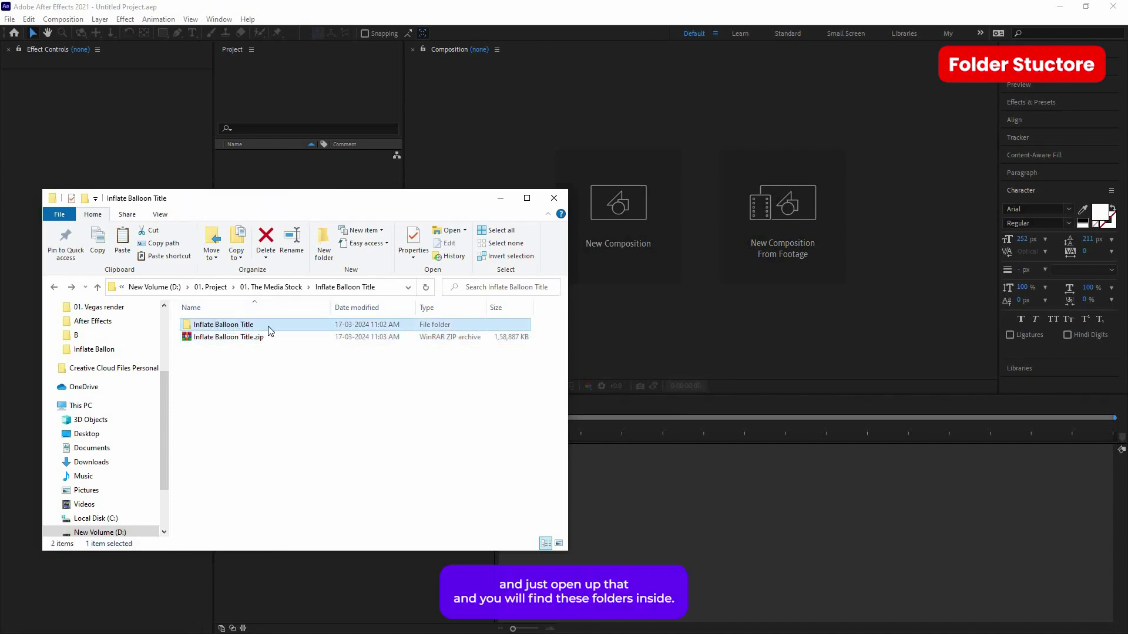
{"action": "double_click", "coordinate": [207, 325]}
{"action": "left_click_drag", "start_coordinate": [206, 319], "coordinate": [259, 379]}
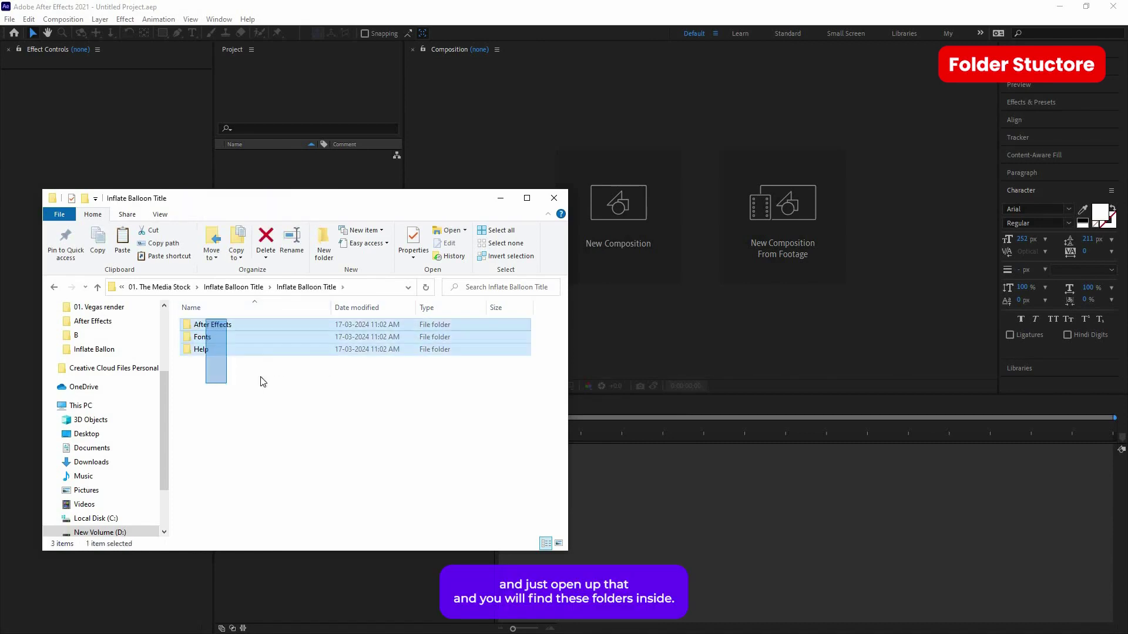
{"action": "left_click", "coordinate": [212, 317]}
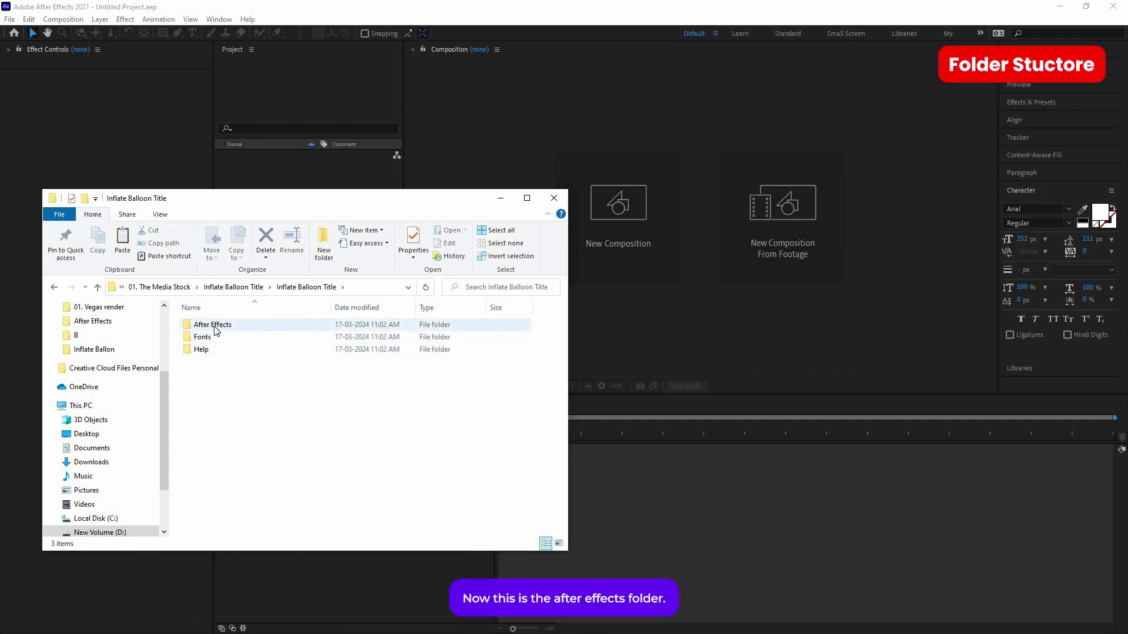
{"action": "double_click", "coordinate": [213, 327]}
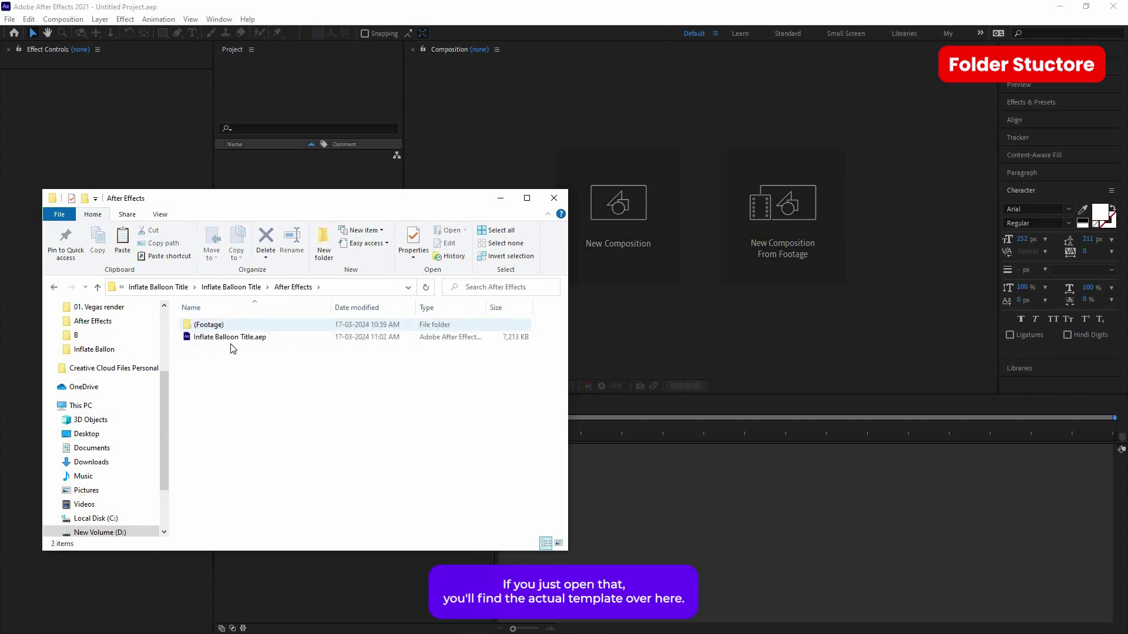
Step: Open Inflate Balloon Title.aep, showing the FINAL HD composition with the red TYPO title
{"action": "left_click", "coordinate": [256, 344]}
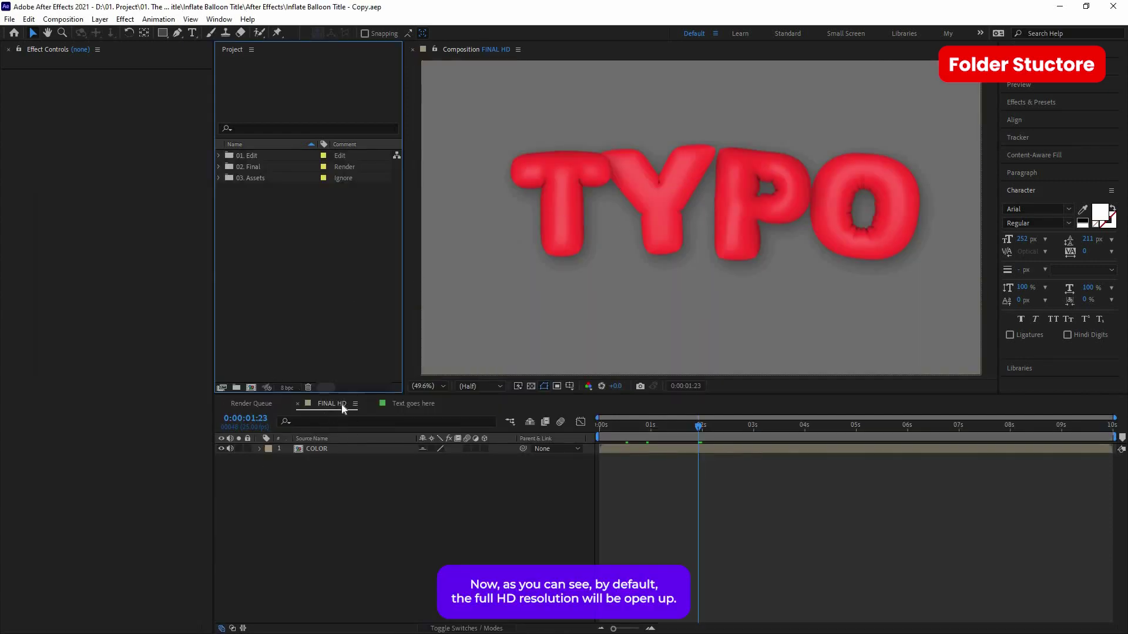
{"action": "left_click", "coordinate": [333, 477]}
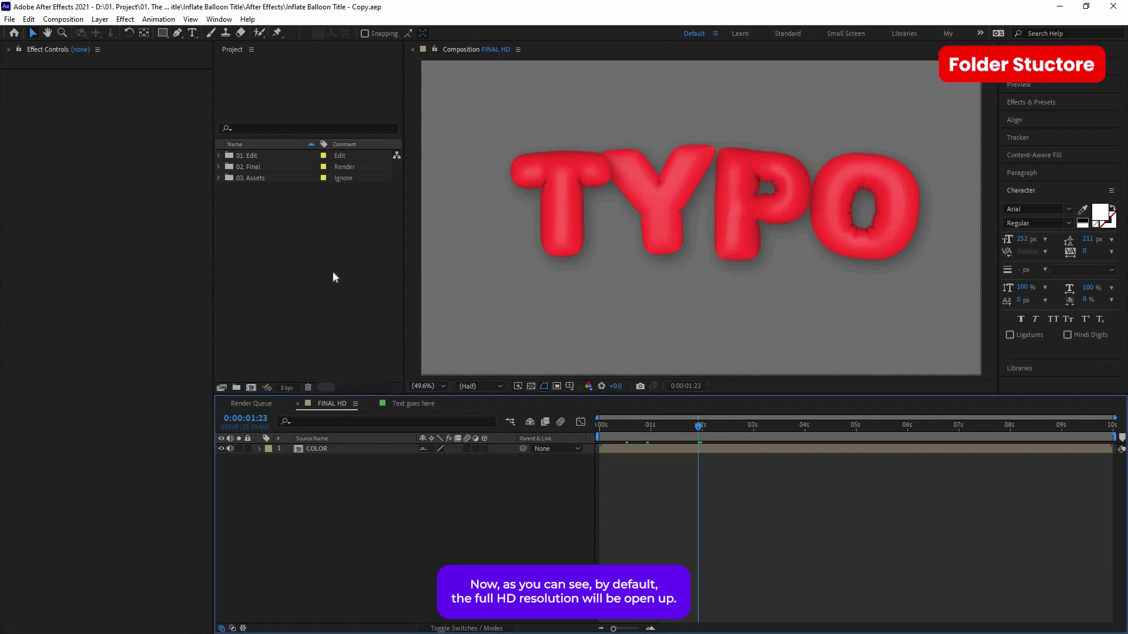
{"action": "left_click", "coordinate": [245, 79]}
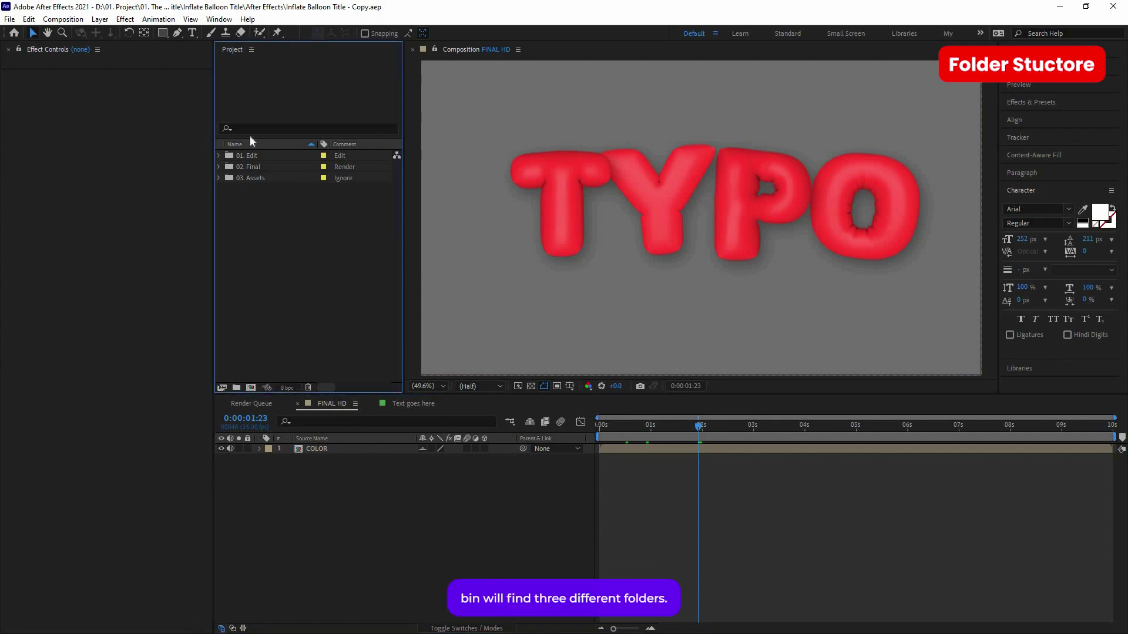
{"action": "left_click_drag", "start_coordinate": [249, 209], "coordinate": [256, 156]}
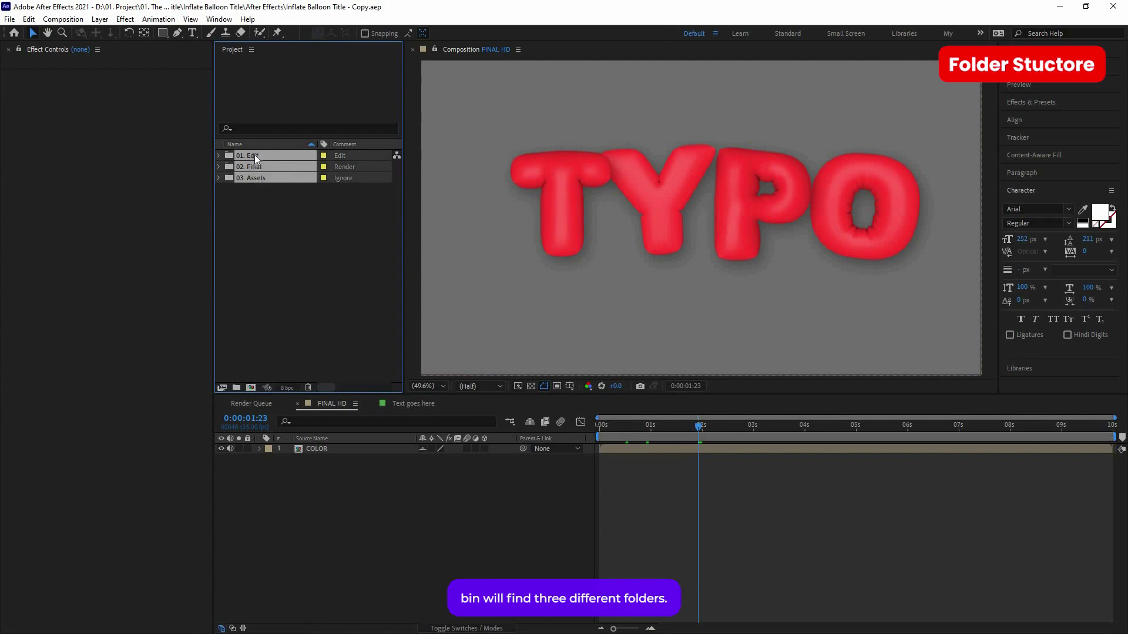
{"action": "left_click", "coordinate": [245, 203]}
Step: Inspect the COLOR, MEDIA and TEXT folders inside 01. Edit
{"action": "left_click", "coordinate": [218, 155]}
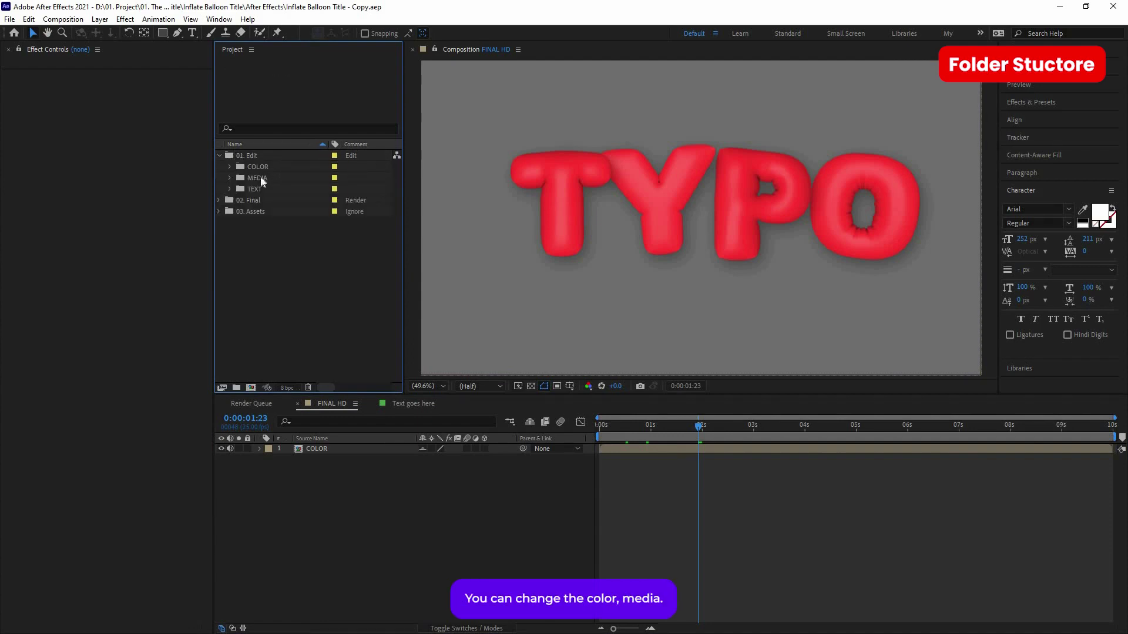
{"action": "left_click", "coordinate": [258, 166]}
{"action": "left_click", "coordinate": [269, 177]}
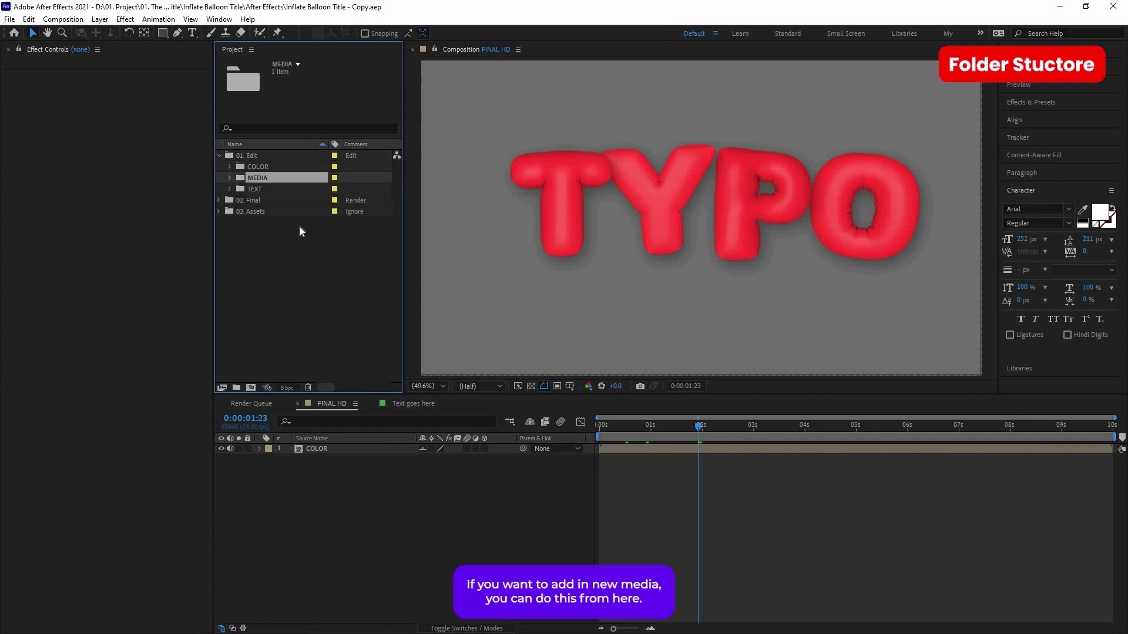
{"action": "left_click", "coordinate": [259, 189]}
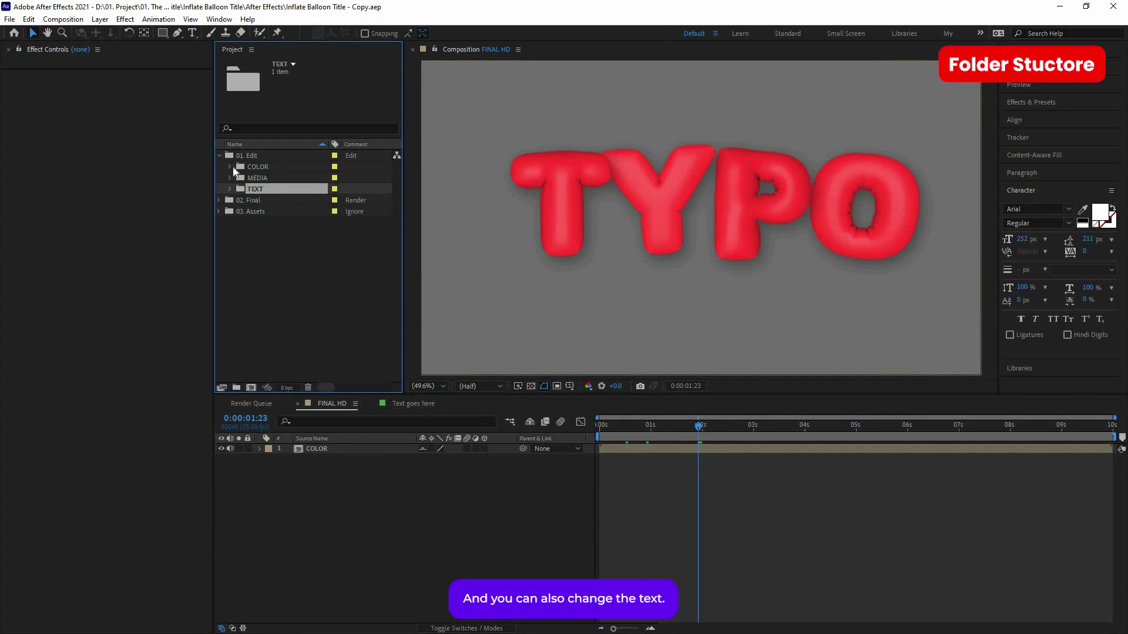
{"action": "left_click", "coordinate": [220, 156]}
Step: Expand 02. Final to compare the FINAL 4K and FINAL HD compositions, then check 03. Assets
{"action": "left_click", "coordinate": [256, 167]}
{"action": "key", "text": "Right"}
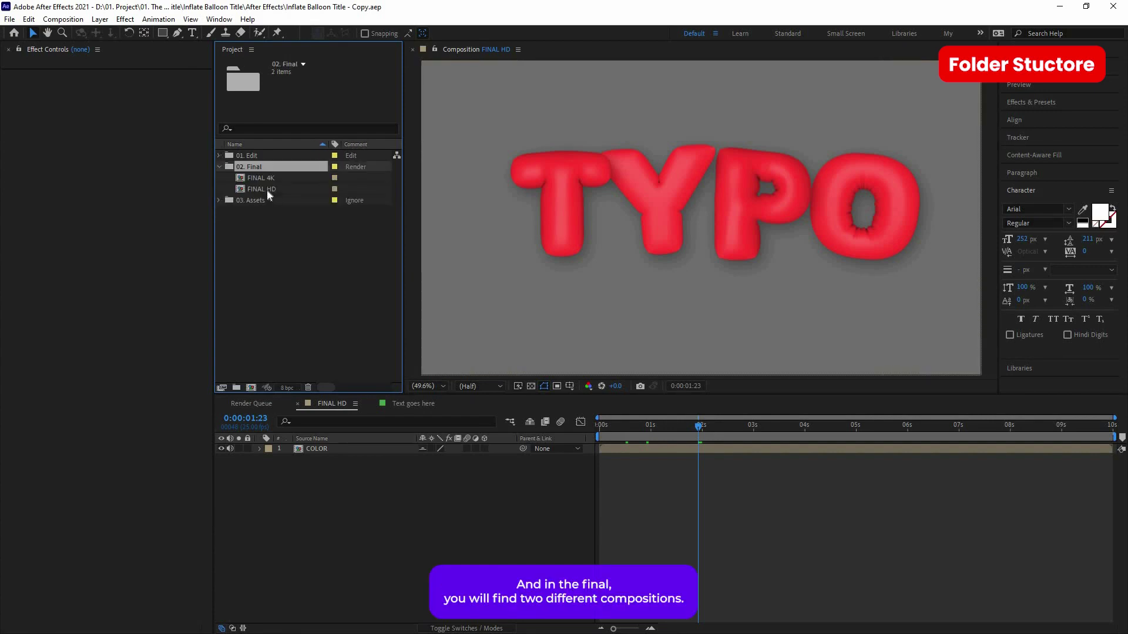
{"action": "key", "text": "Down"}
{"action": "key", "text": "Down"}
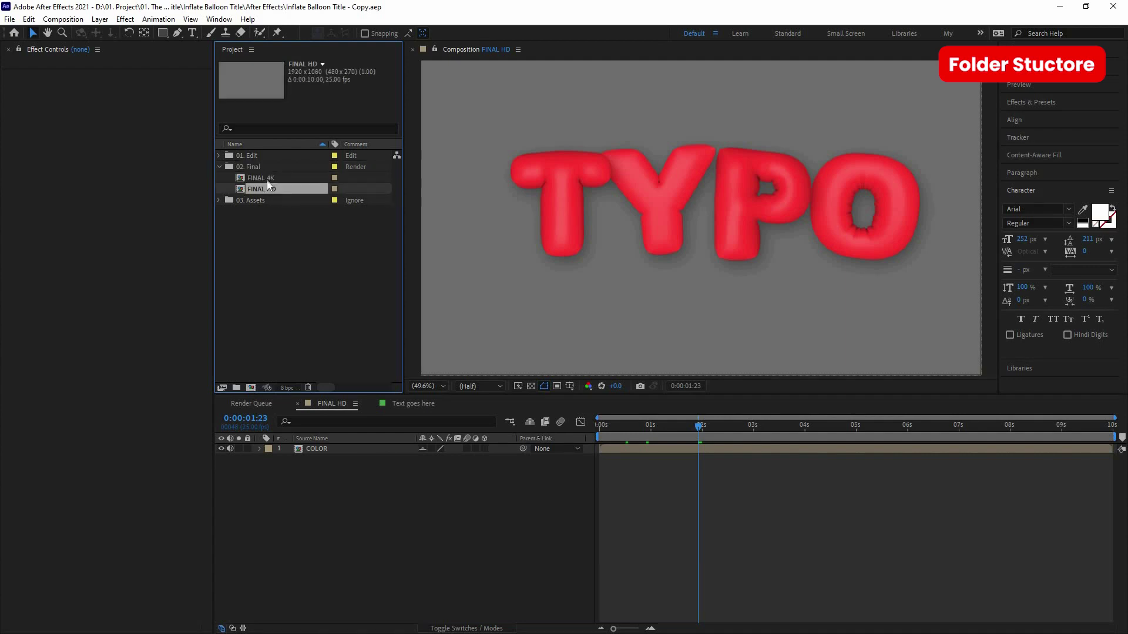
{"action": "left_click", "coordinate": [265, 179]}
{"action": "left_click", "coordinate": [272, 190]}
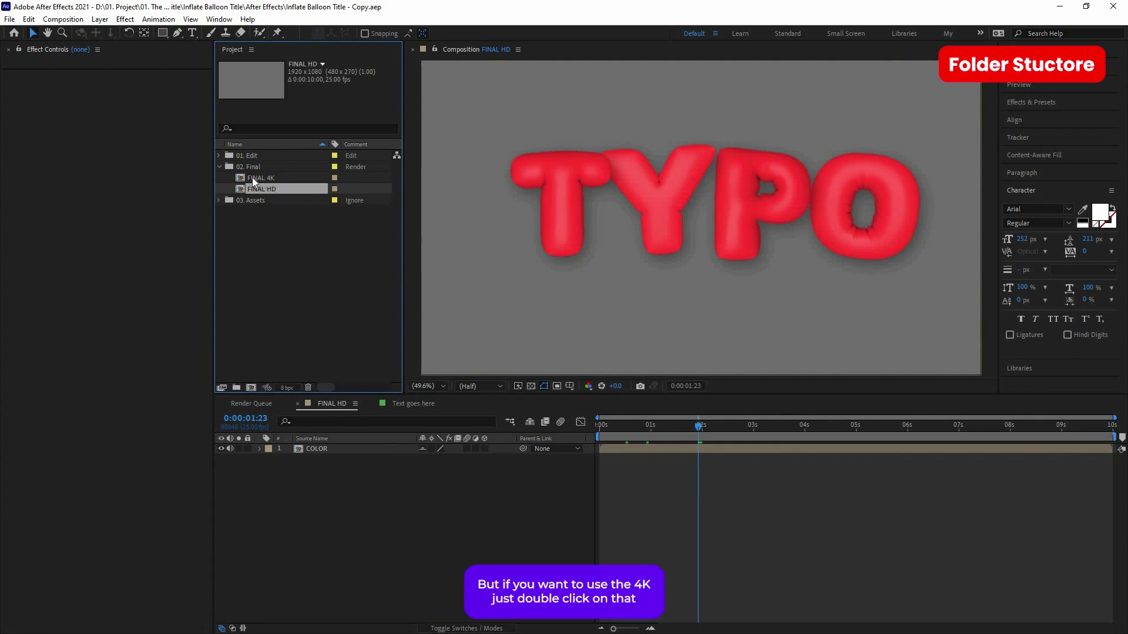
{"action": "left_click", "coordinate": [267, 177]}
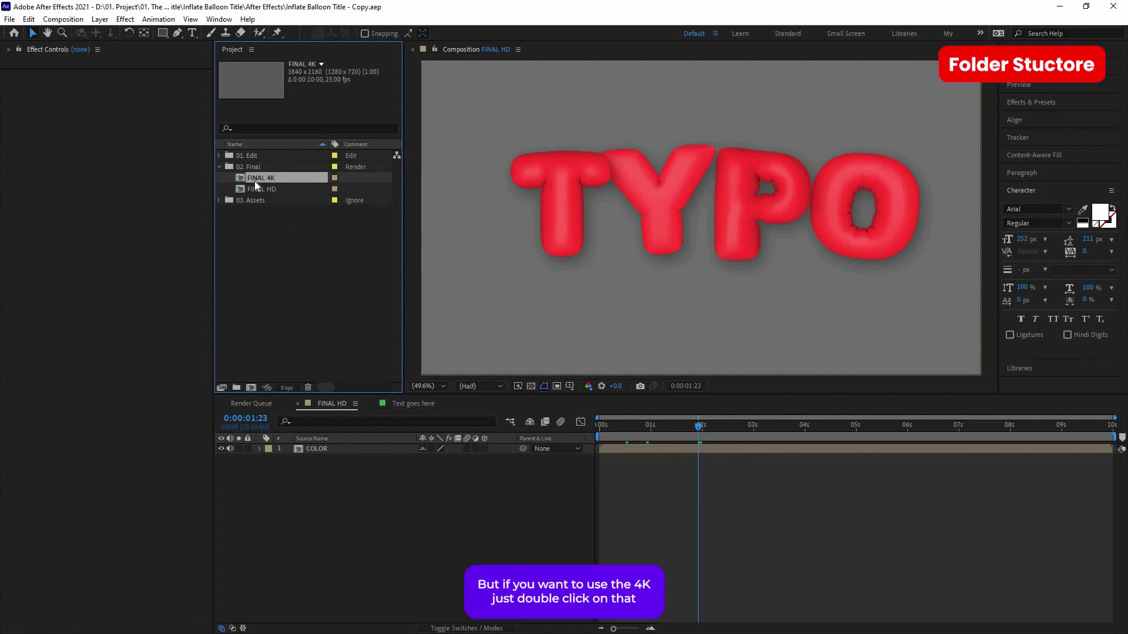
{"action": "left_click", "coordinate": [219, 167]}
{"action": "left_click", "coordinate": [255, 179]}
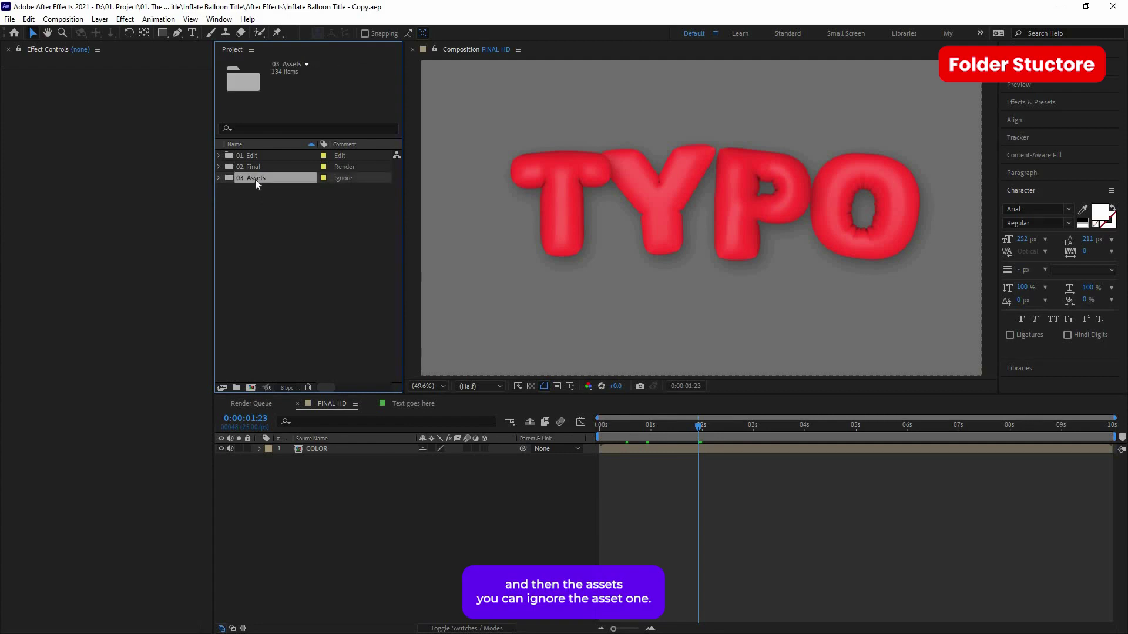
{"action": "left_click", "coordinate": [266, 219]}
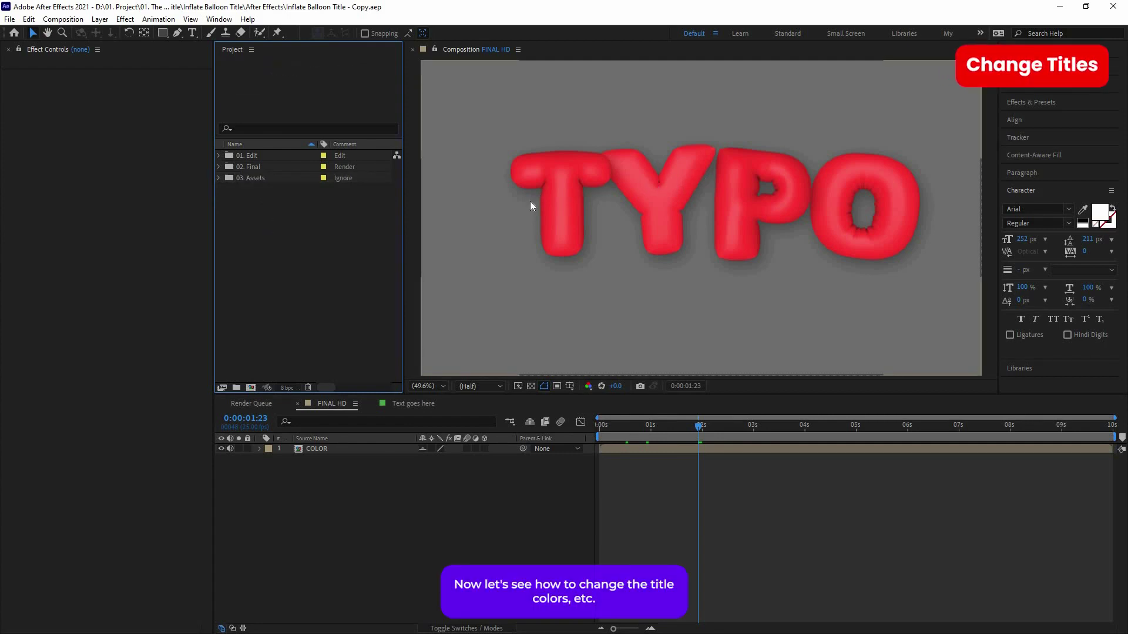
Step: Open the Text goes here composition from 01. Edit > TEXT
{"action": "left_click", "coordinate": [222, 155]}
{"action": "key", "text": "Right"}
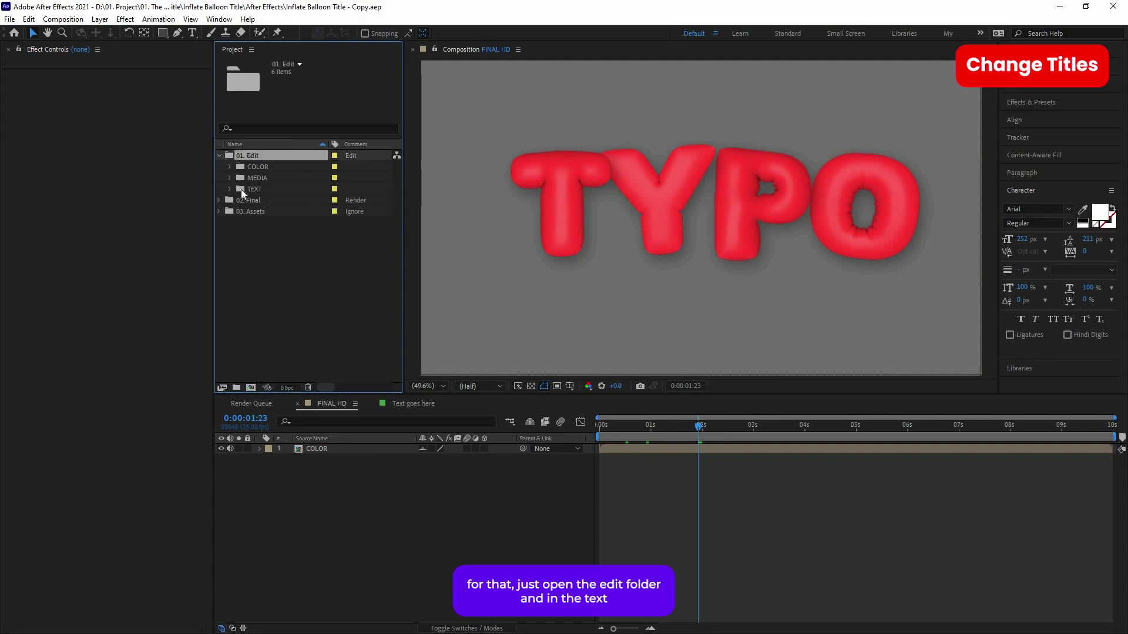
{"action": "left_click", "coordinate": [241, 189]}
{"action": "key", "text": "Right"}
{"action": "left_click", "coordinate": [289, 202]}
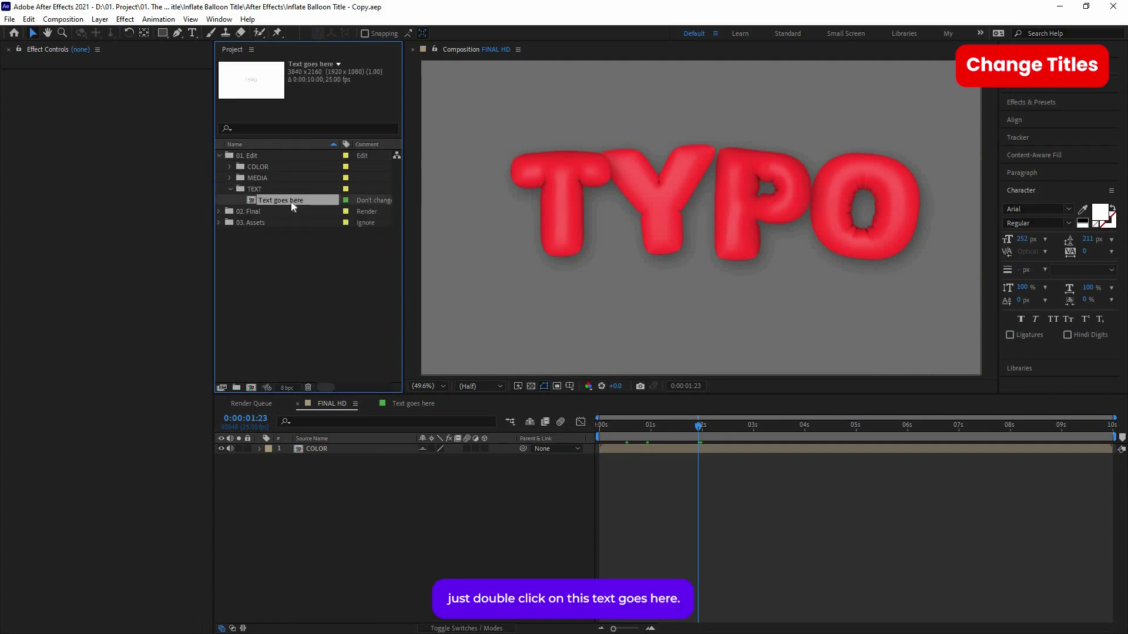
{"action": "double_click", "coordinate": [291, 202]}
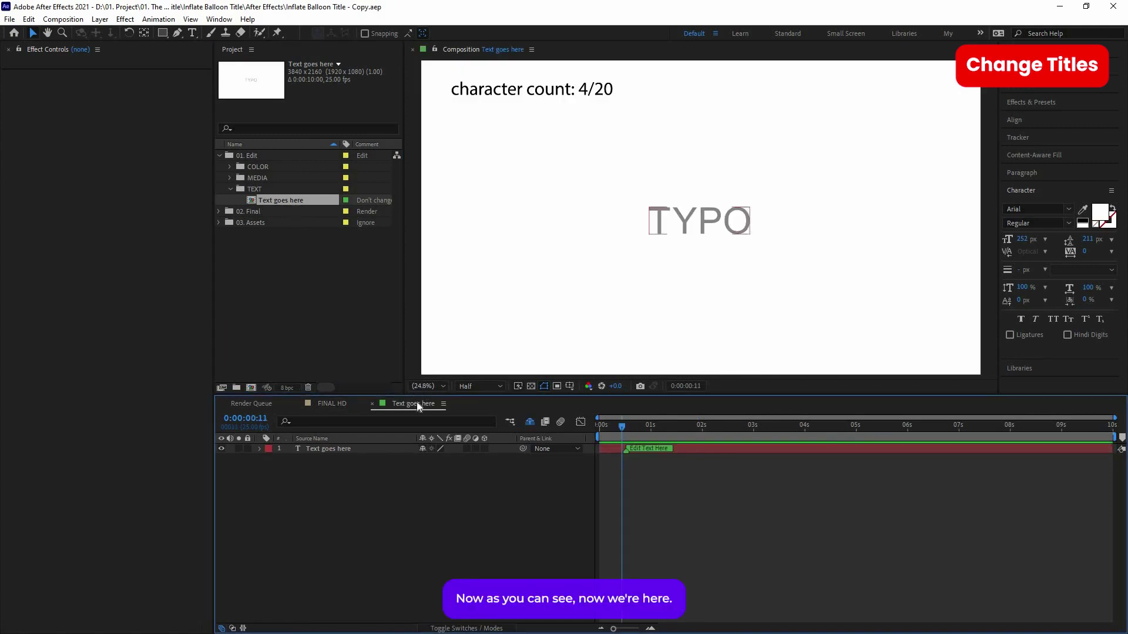
Step: Retype the title from TYPO to TEST and preview it in FINAL HD
{"action": "double_click", "coordinate": [715, 233]}
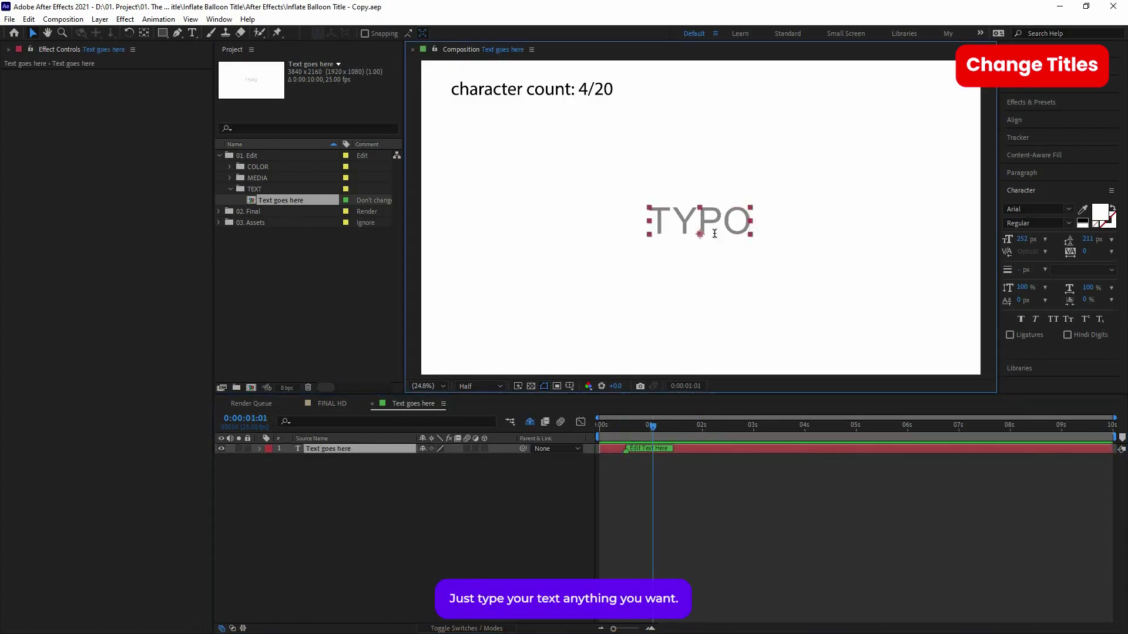
{"action": "type", "text": "TEST"}
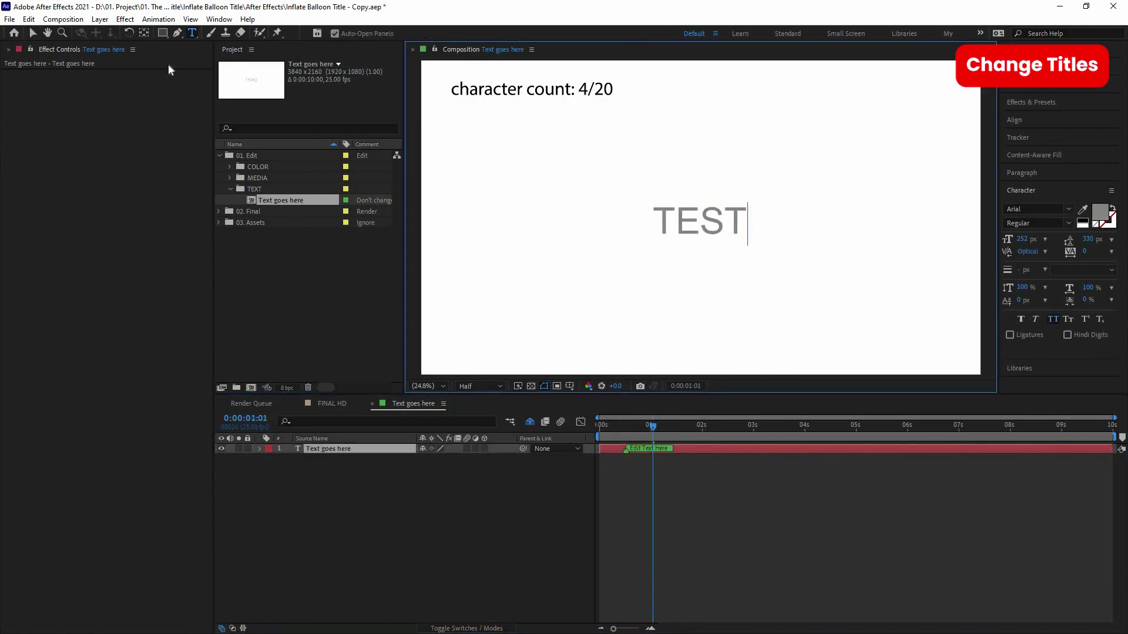
{"action": "key", "text": "Escape"}
{"action": "key", "text": "v"}
{"action": "left_click", "coordinate": [336, 404]}
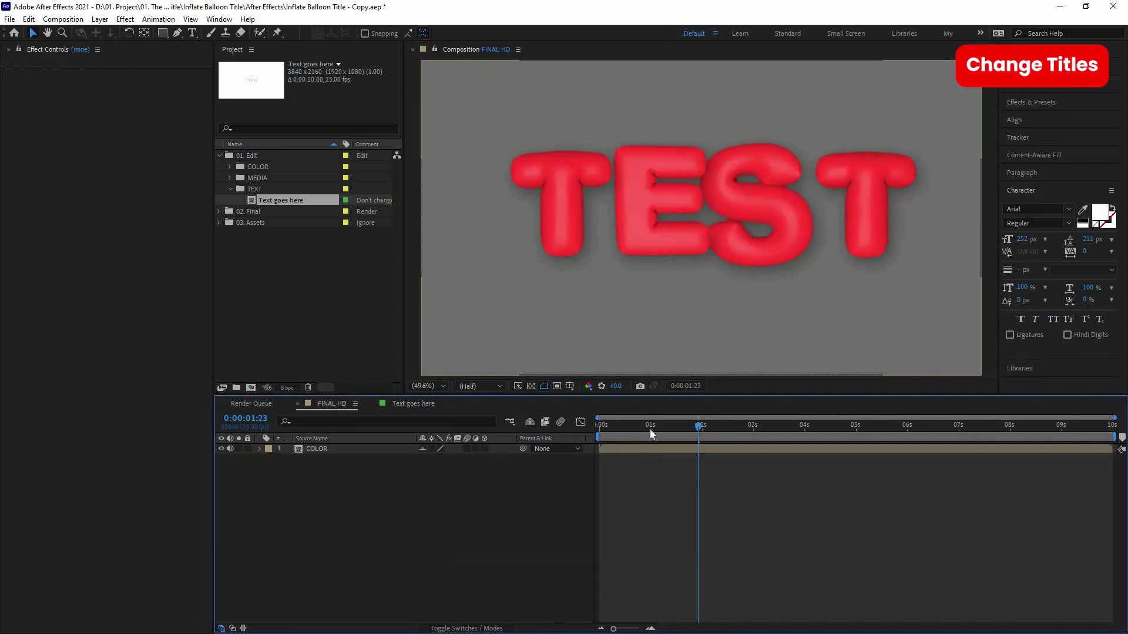
{"action": "left_click", "coordinate": [663, 427]}
{"action": "key", "text": "space"}
{"action": "key", "text": "space"}
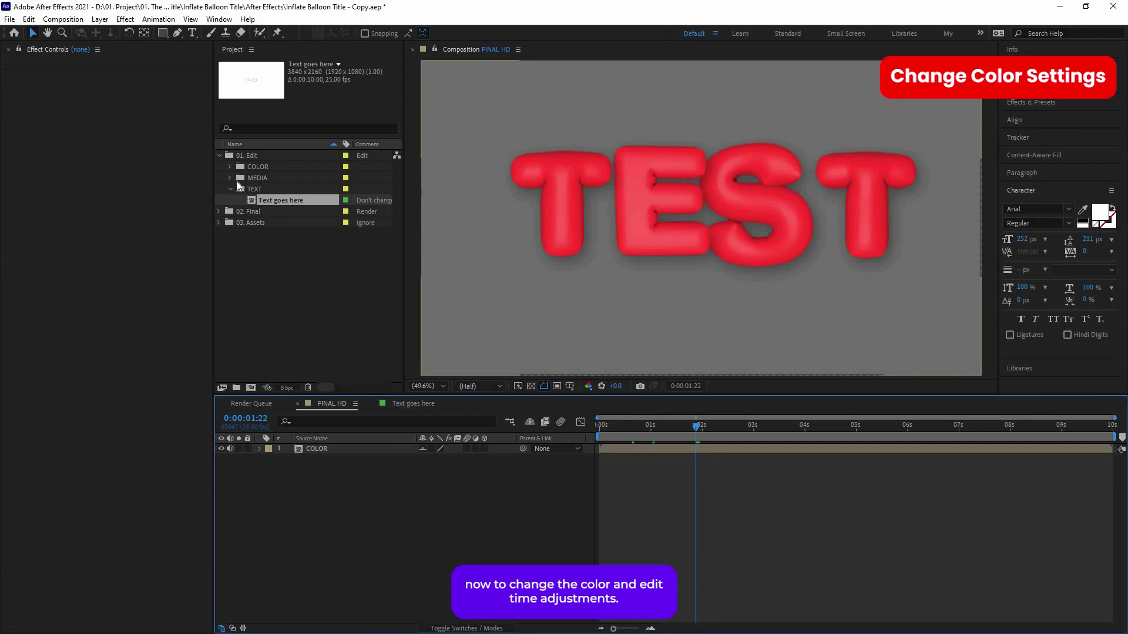
Step: Open the COLOR precomp and select its Color Control layer
{"action": "left_click", "coordinate": [230, 188]}
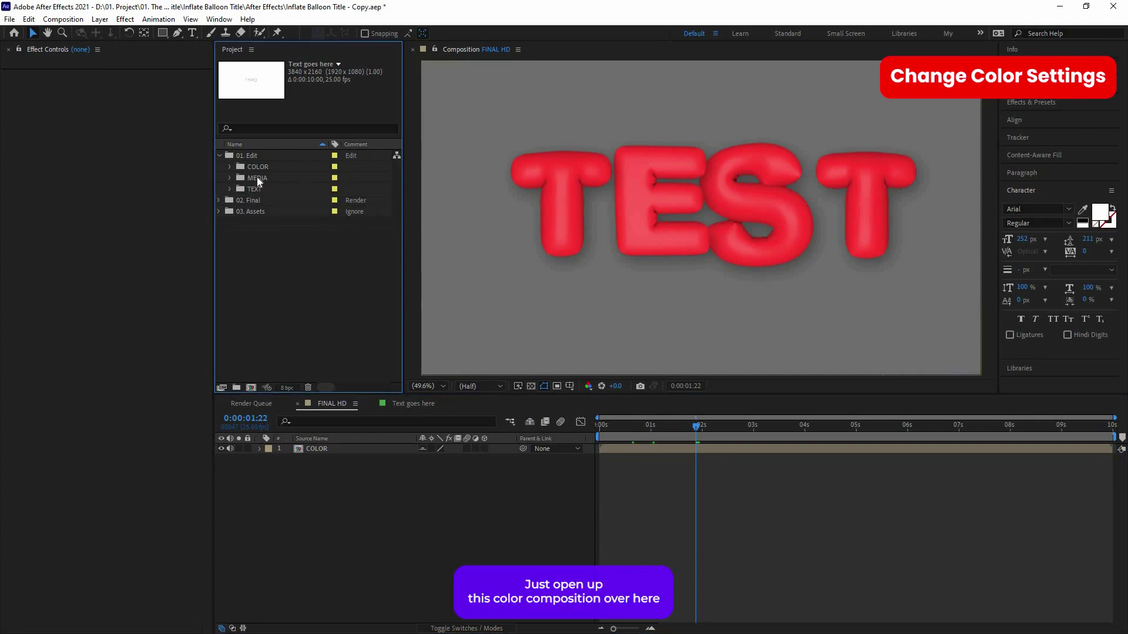
{"action": "double_click", "coordinate": [258, 167]}
{"action": "left_click", "coordinate": [270, 178]}
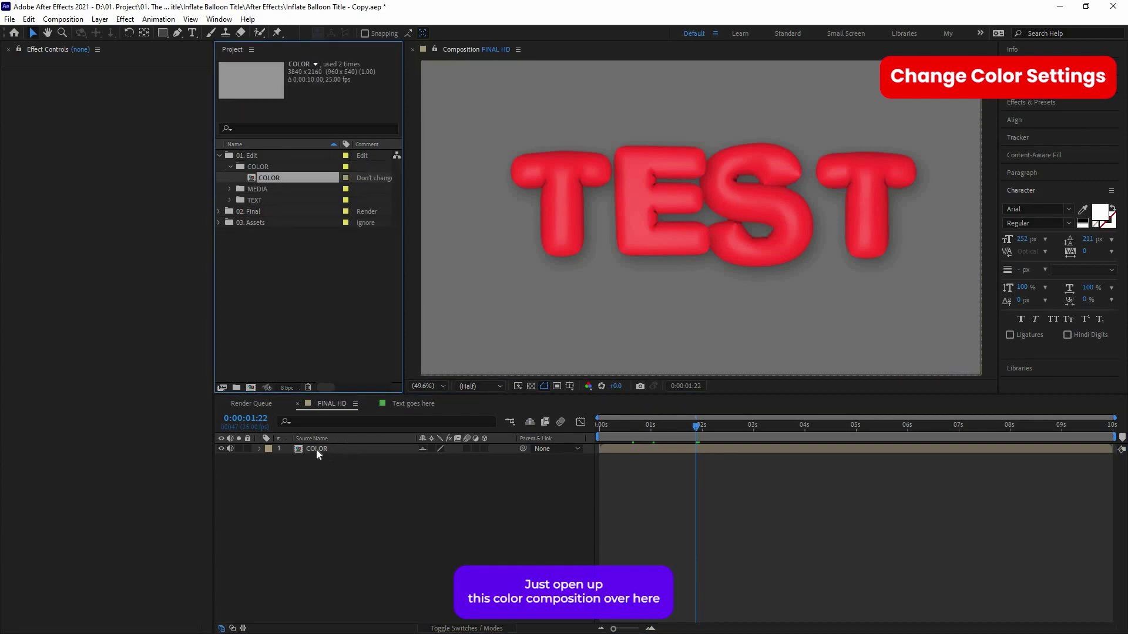
{"action": "left_click", "coordinate": [315, 449]}
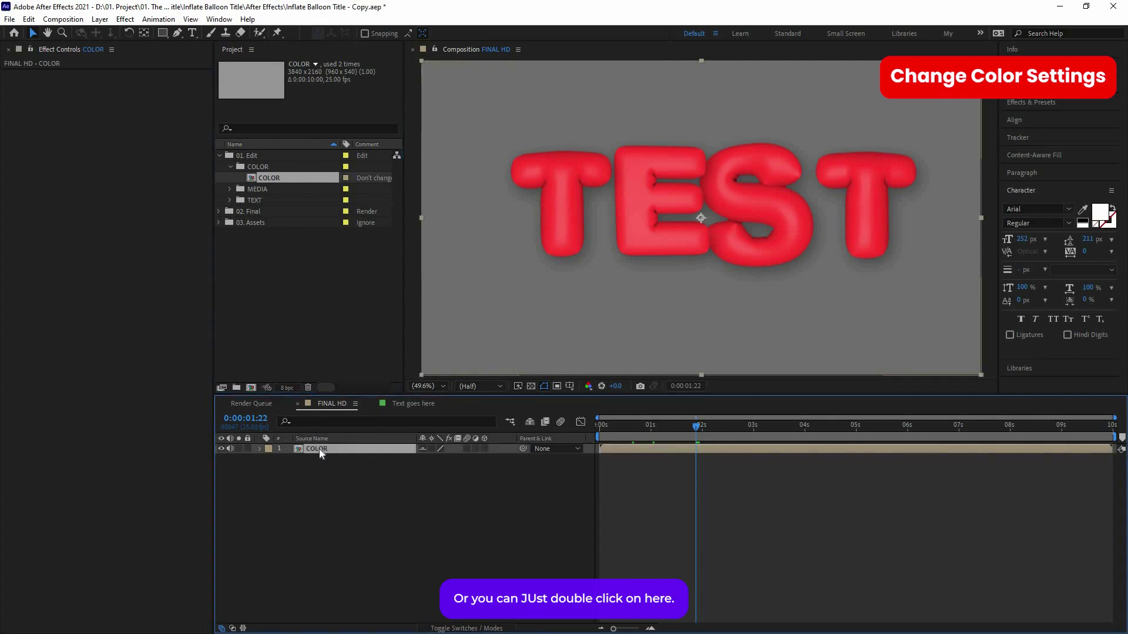
{"action": "double_click", "coordinate": [319, 449]}
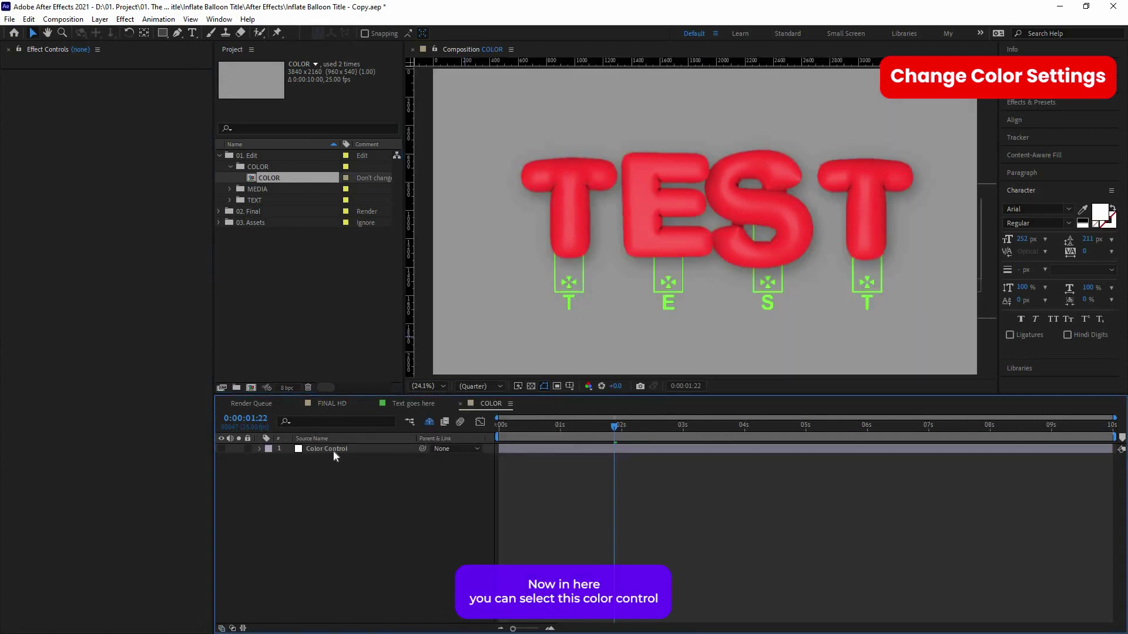
{"action": "left_click", "coordinate": [327, 449]}
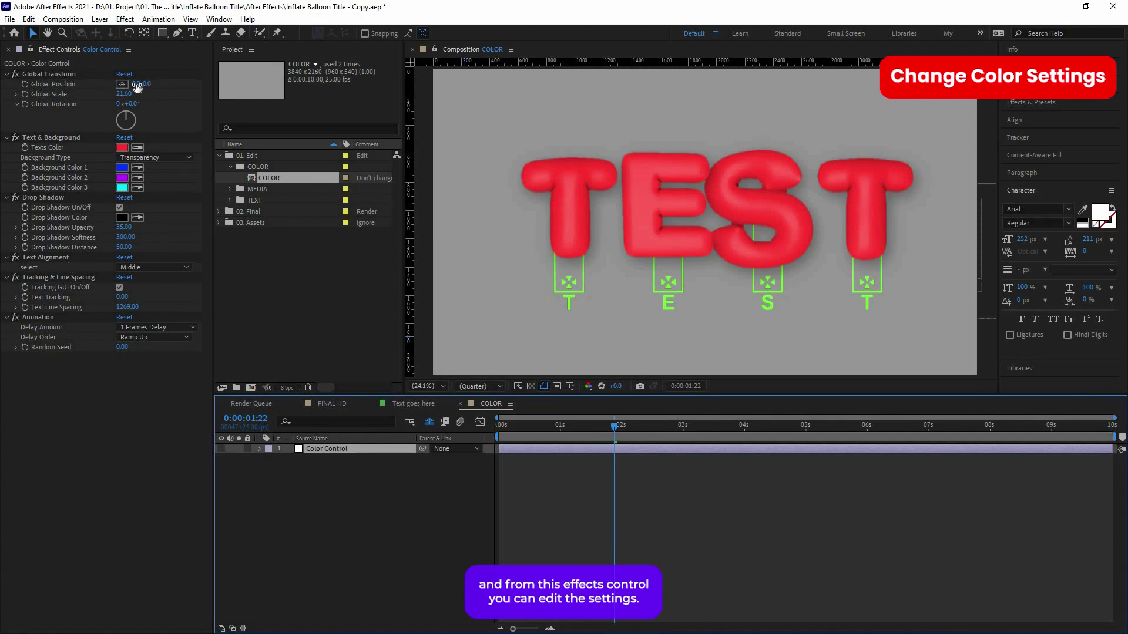
Step: Undo an accidental title shift and bring up the Text & Background letter colour picker
{"action": "left_click_drag", "start_coordinate": [138, 84], "coordinate": [176, 97]}
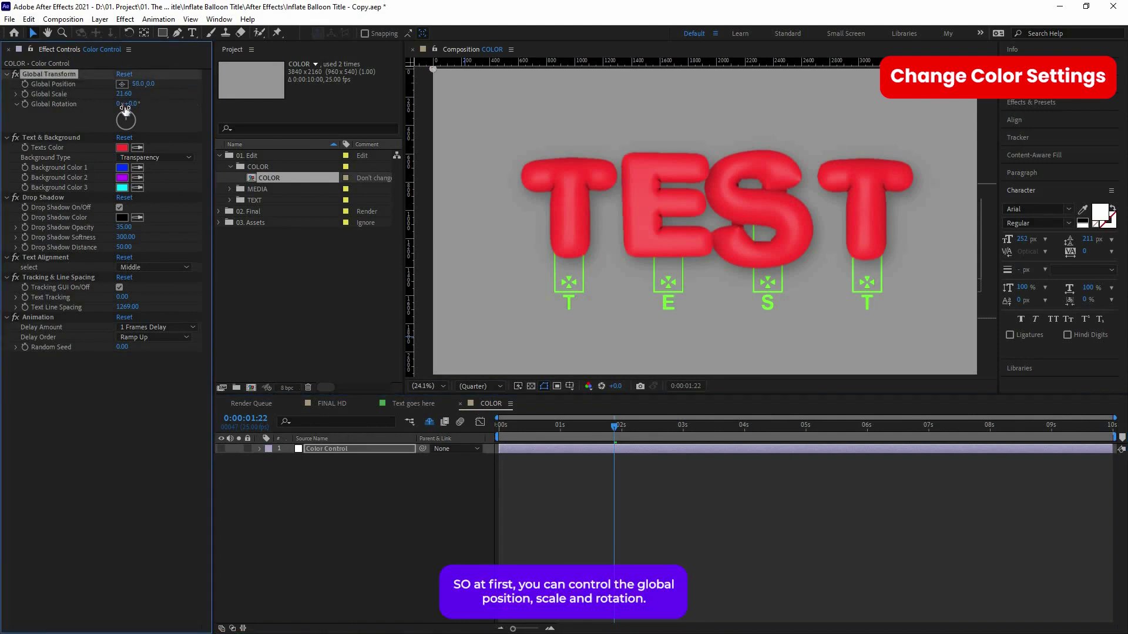
{"action": "key", "text": "ctrl+z"}
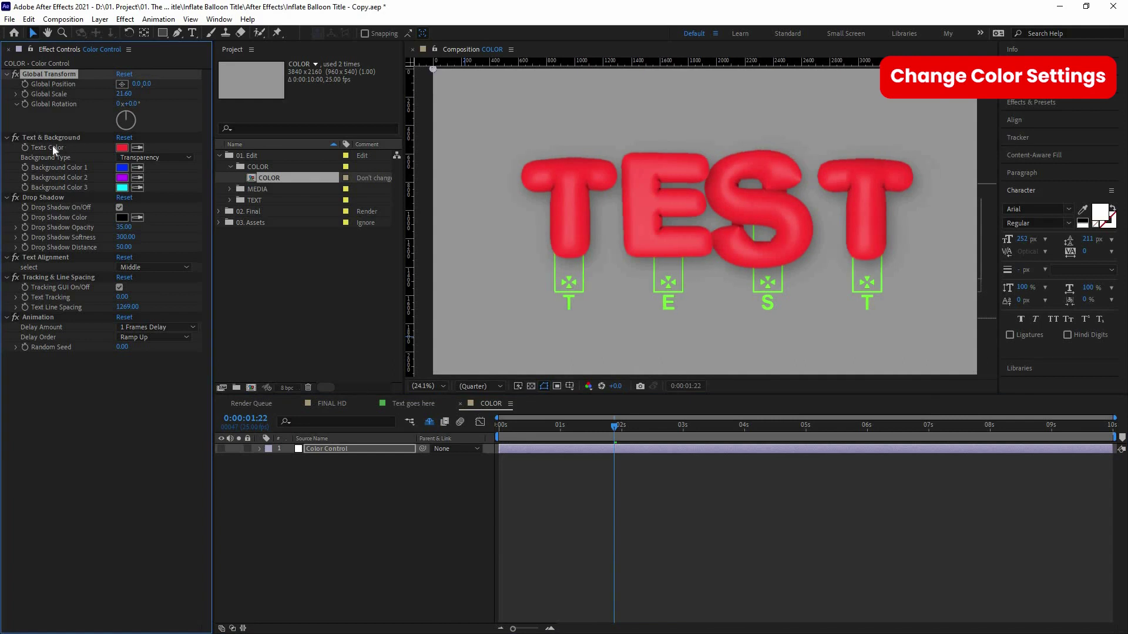
{"action": "left_click", "coordinate": [61, 137]}
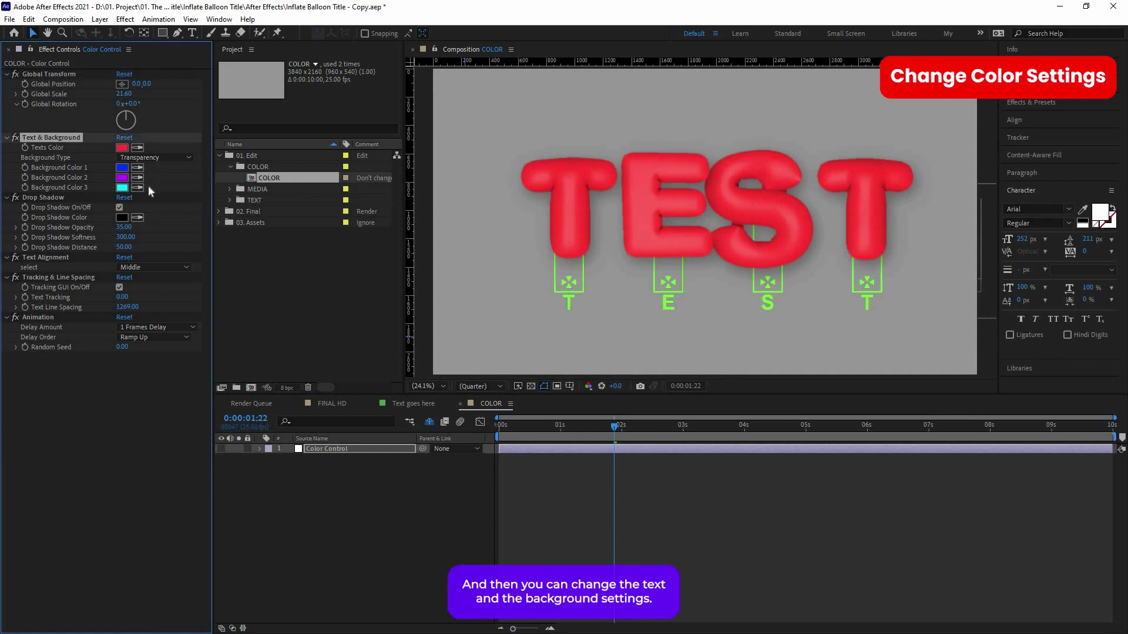
{"action": "left_click", "coordinate": [122, 148]}
Step: Set the letter colour to violet 9C32FF
{"action": "left_click_drag", "start_coordinate": [264, 364], "coordinate": [264, 399]}
{"action": "left_click", "coordinate": [220, 362]}
{"action": "key", "text": "Return"}
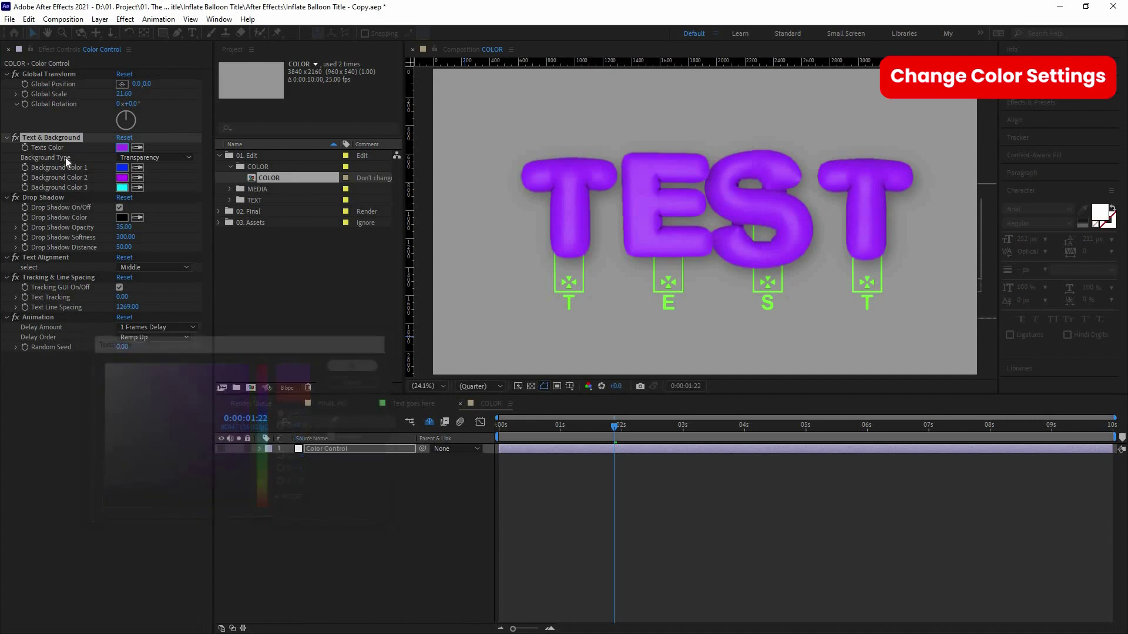
Step: Change the Background Type to Flat, then to Footage
{"action": "left_click", "coordinate": [154, 158]}
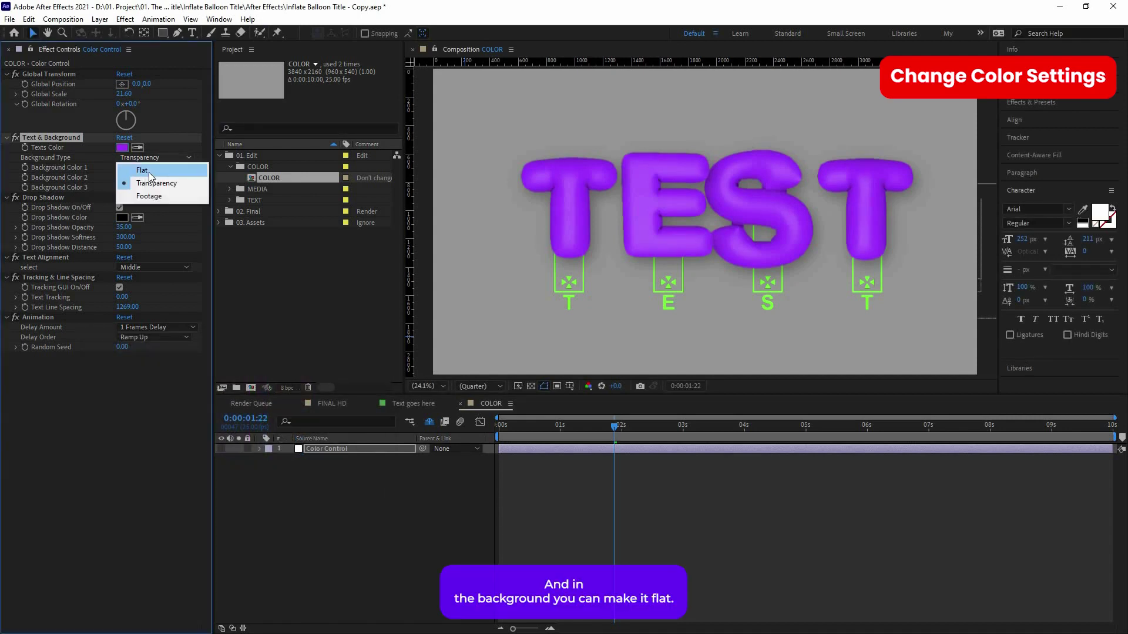
{"action": "left_click", "coordinate": [151, 176]}
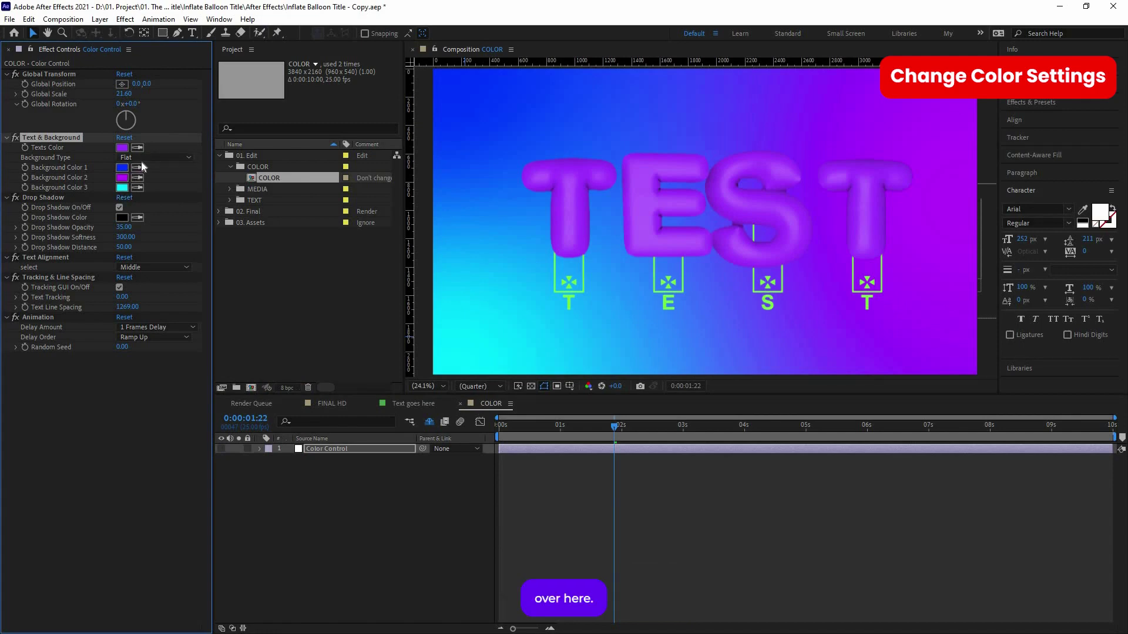
{"action": "left_click", "coordinate": [146, 161]}
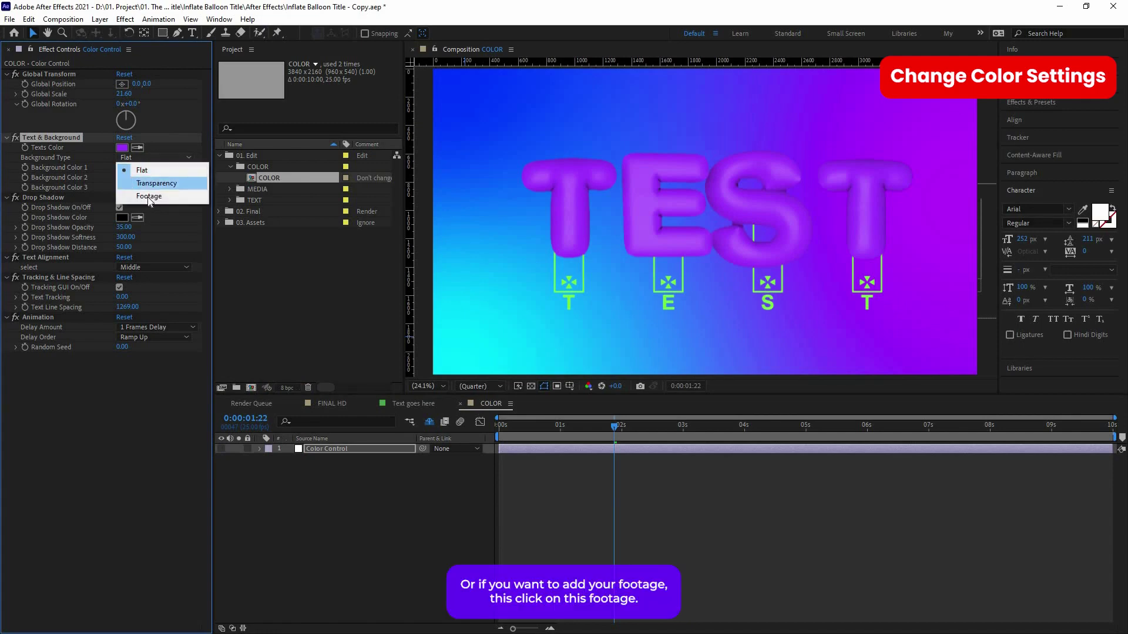
{"action": "left_click", "coordinate": [149, 196]}
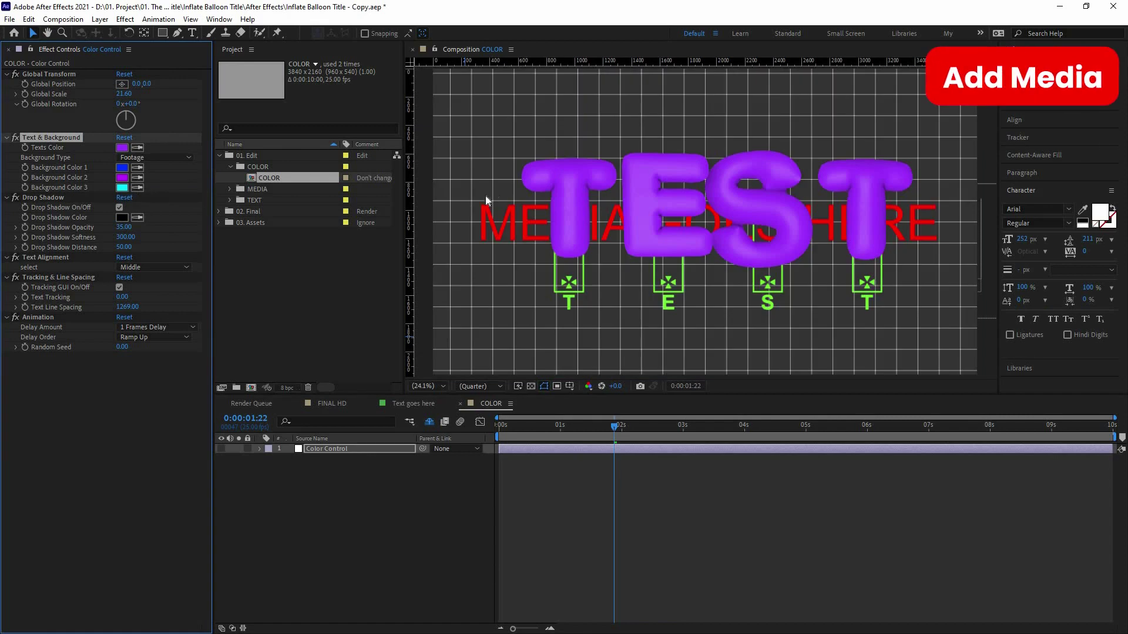
Step: Hide the Replace me layer in Footage Goes Here, add the Media clip, and preview
{"action": "left_click", "coordinate": [229, 189]}
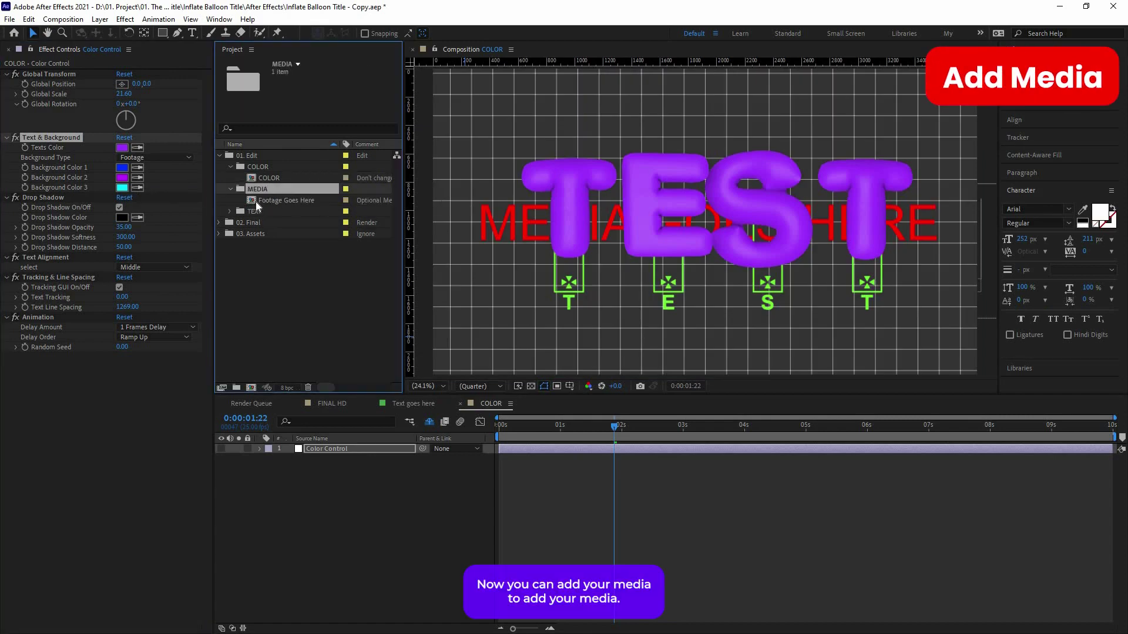
{"action": "left_click", "coordinate": [287, 200]}
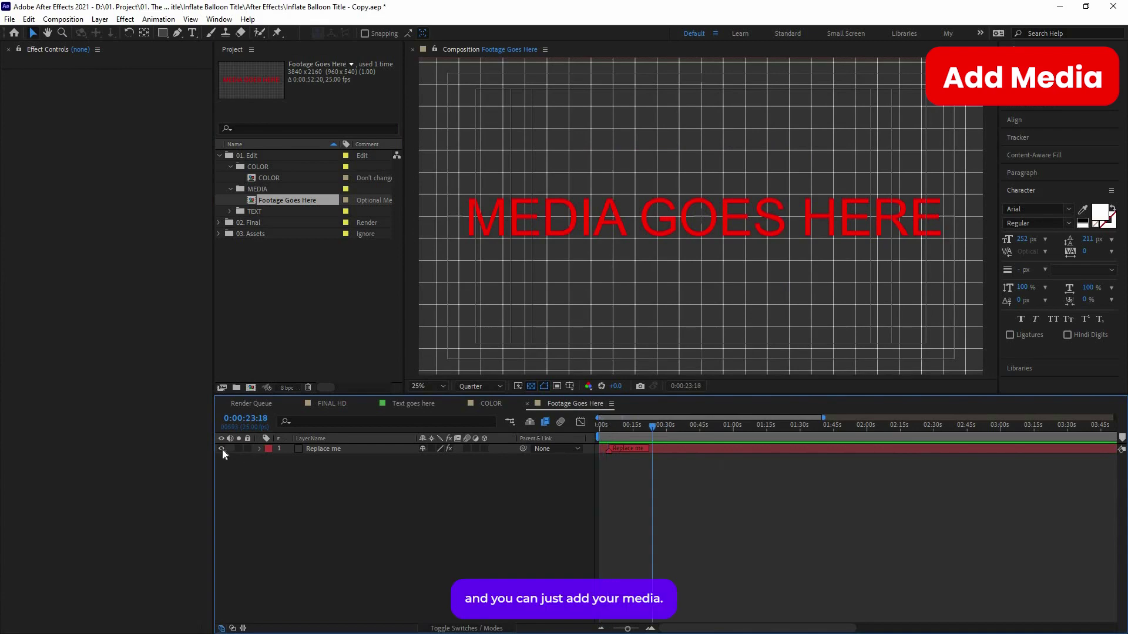
{"action": "left_click", "coordinate": [221, 449]}
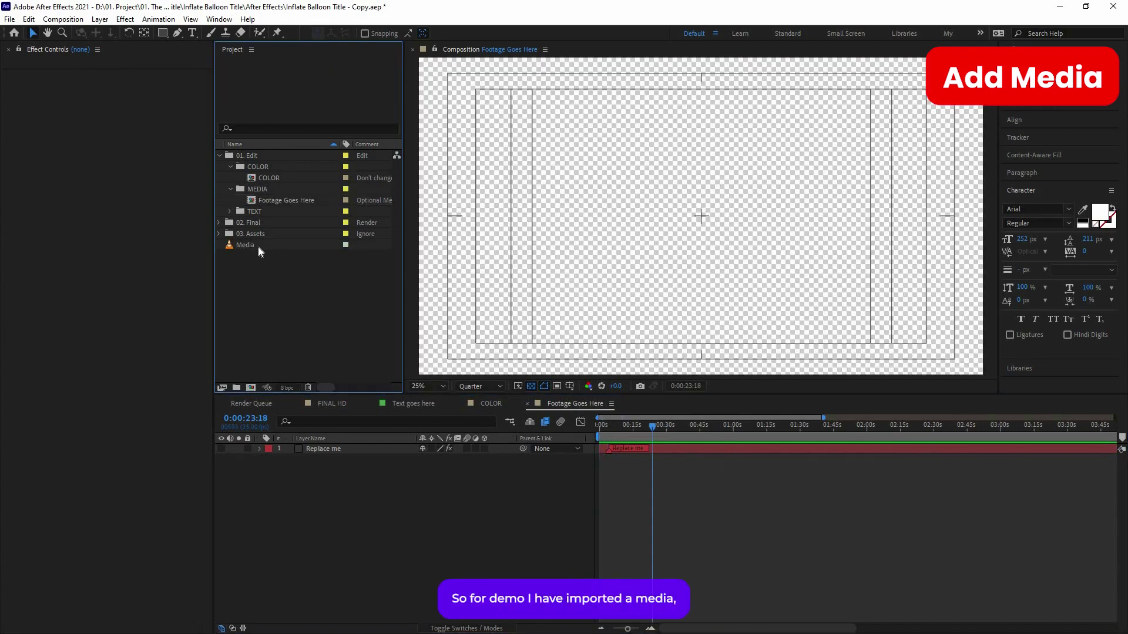
{"action": "left_click_drag", "start_coordinate": [256, 246], "coordinate": [286, 427]}
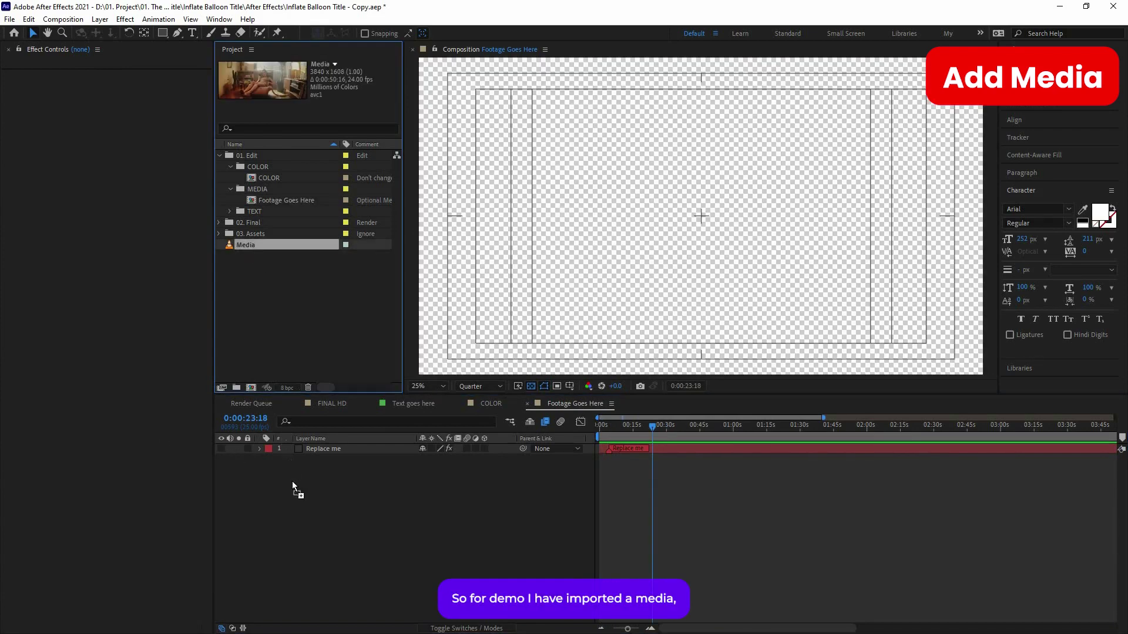
{"action": "left_click_drag", "start_coordinate": [291, 481], "coordinate": [293, 479]}
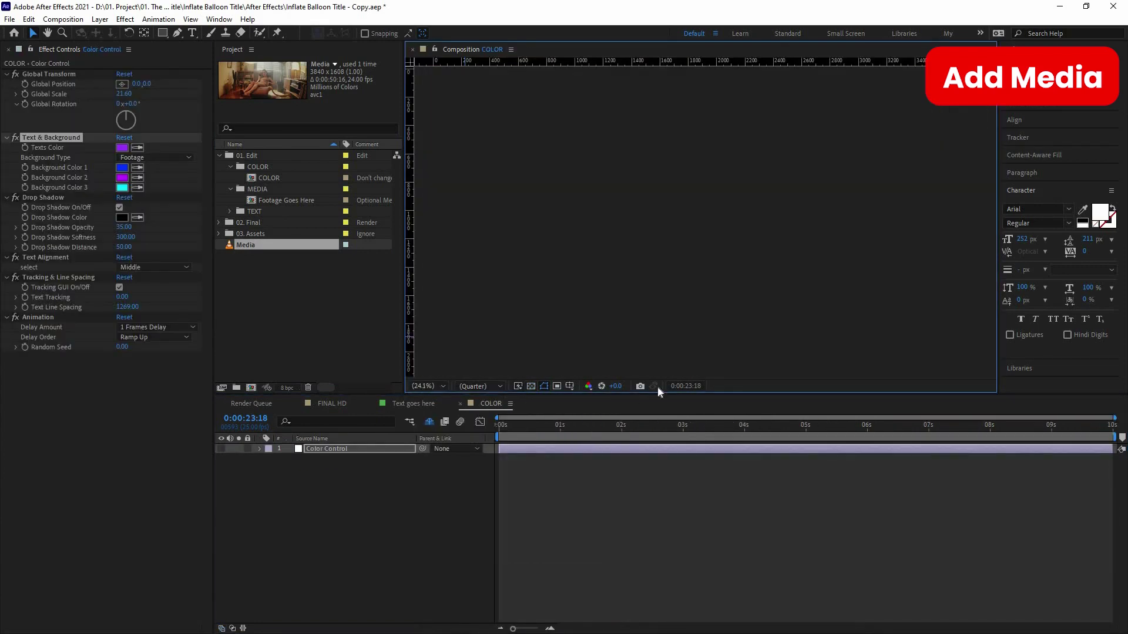
{"action": "key", "text": "space"}
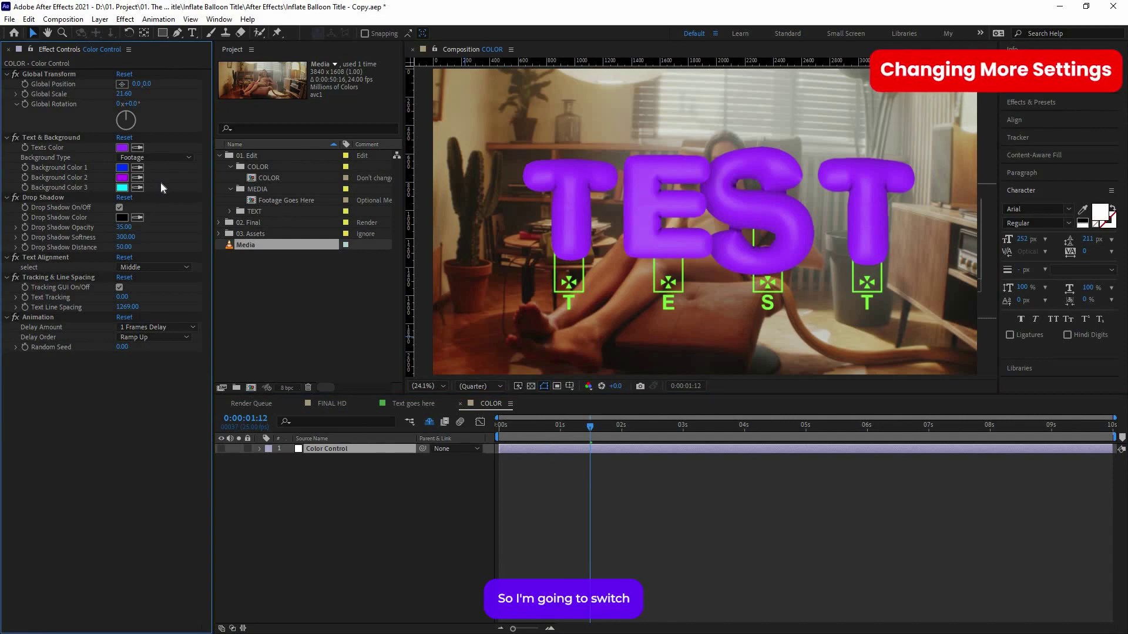
Step: Set Background Type to Transparency, turn off the drop shadow, and keep Middle text alignment
{"action": "left_click", "coordinate": [156, 157]}
{"action": "left_click", "coordinate": [138, 182]}
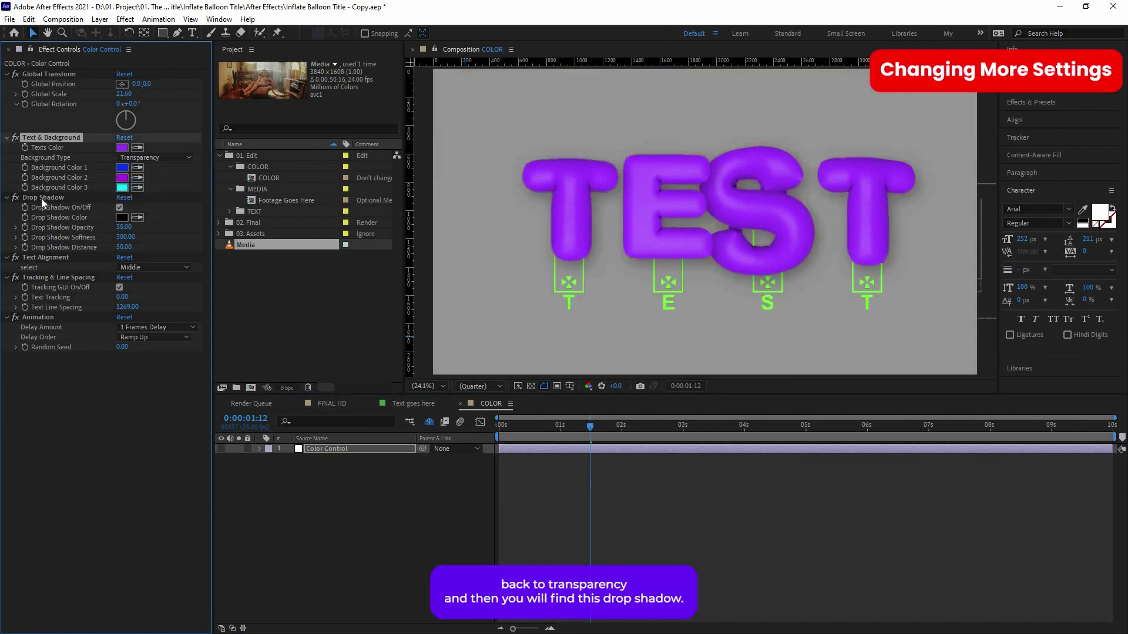
{"action": "left_click", "coordinate": [41, 199]}
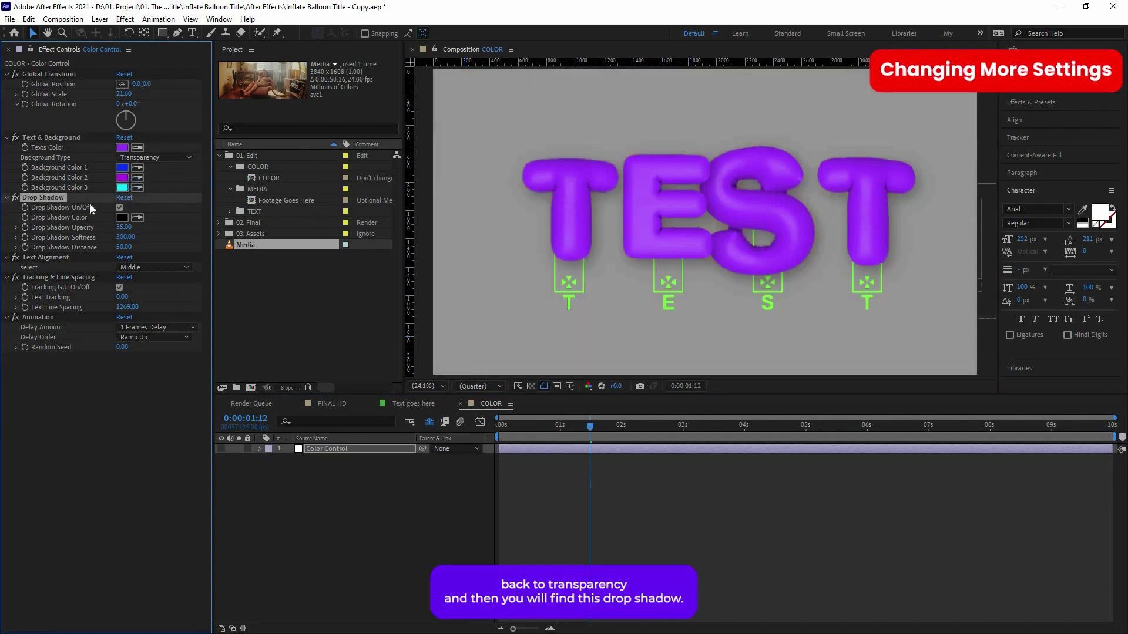
{"action": "left_click", "coordinate": [119, 208]}
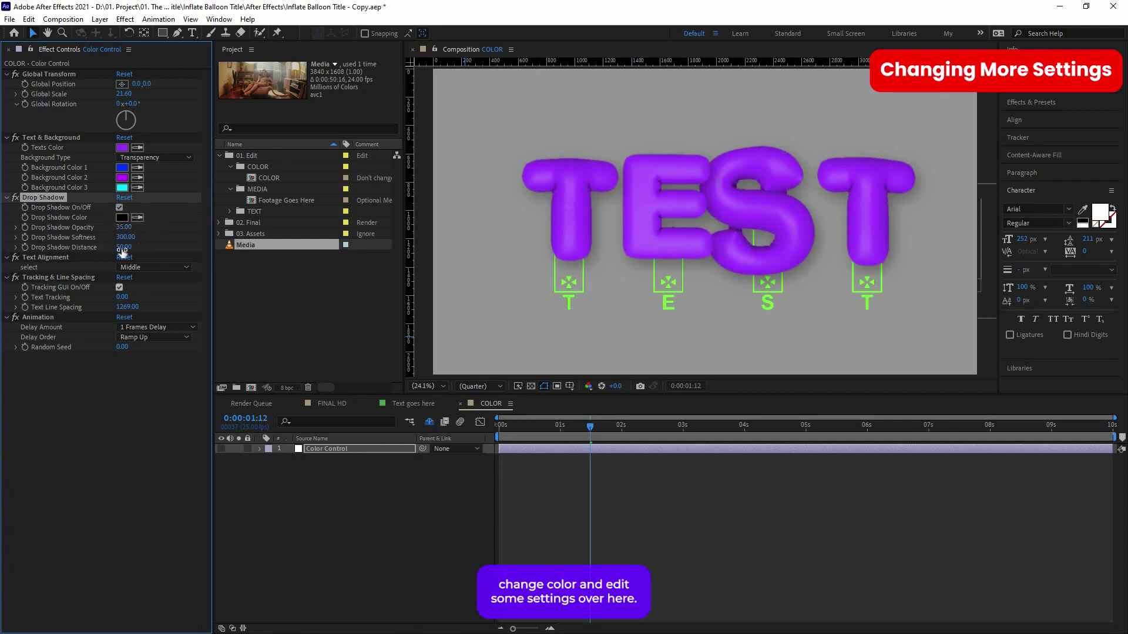
{"action": "left_click", "coordinate": [151, 267]}
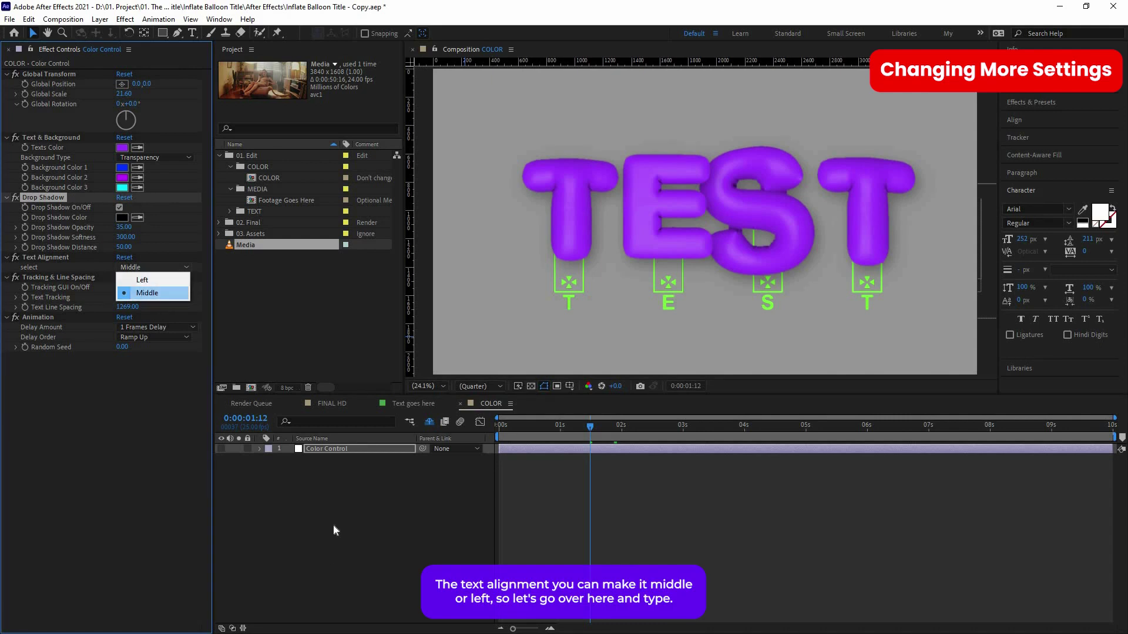
{"action": "left_click", "coordinate": [432, 404]}
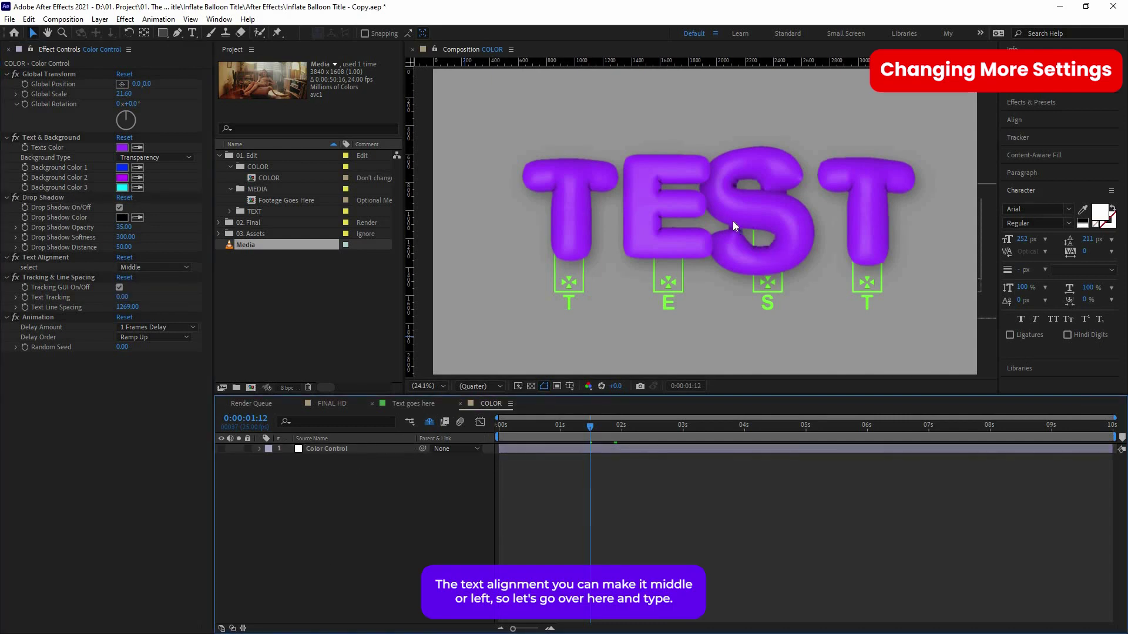
{"action": "key", "text": "ctrl+t"}
Step: Add a second title line reading AD beneath TEST
{"action": "double_click", "coordinate": [694, 241]}
{"action": "key", "text": "Right"}
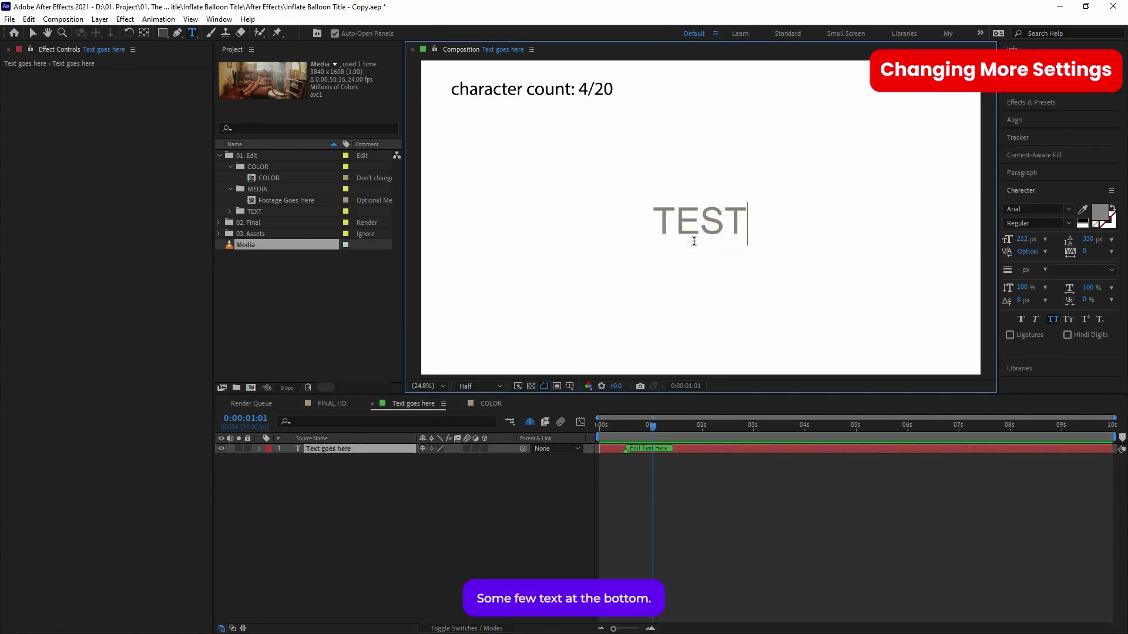
{"action": "key", "text": "Return"}
{"action": "type", "text": "ADAD"}
{"action": "key", "text": "KP_Enter"}
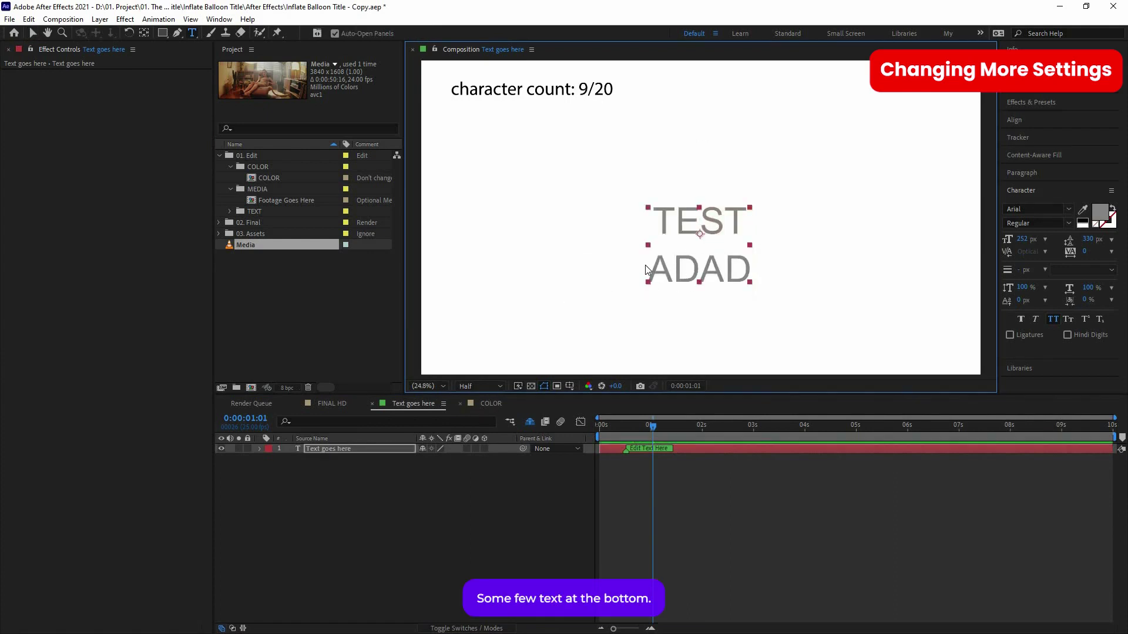
{"action": "key", "text": "ctrl+z"}
{"action": "key", "text": "v"}
Step: In the COLOR composition, try Left text alignment, then set it back to Middle
{"action": "left_click", "coordinate": [491, 404]}
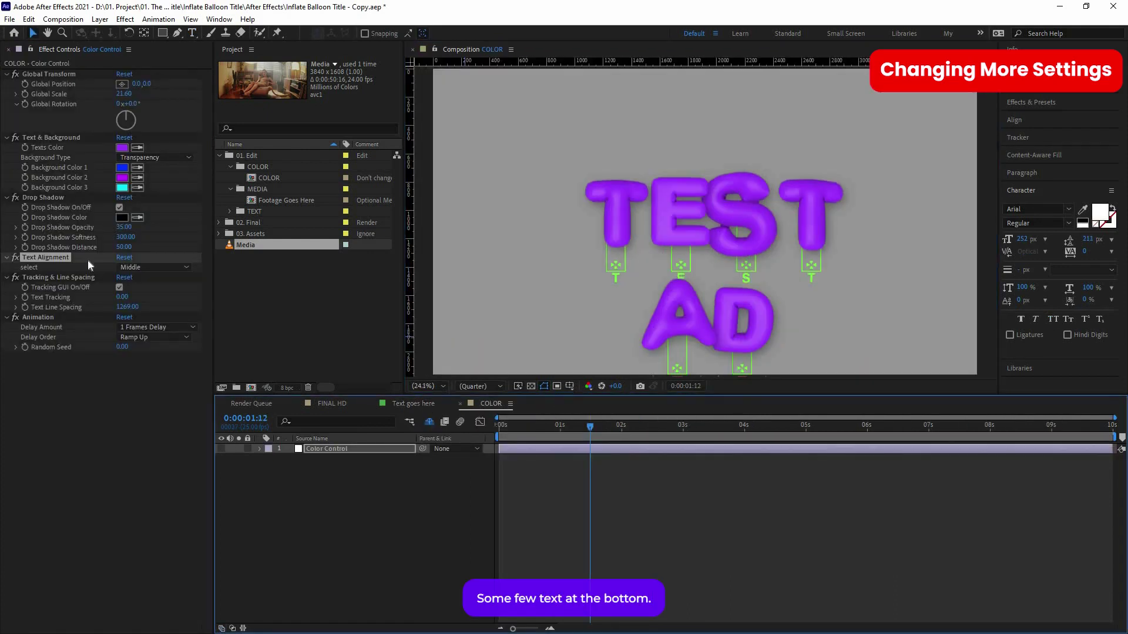
{"action": "left_click", "coordinate": [167, 266]}
{"action": "left_click", "coordinate": [157, 282]}
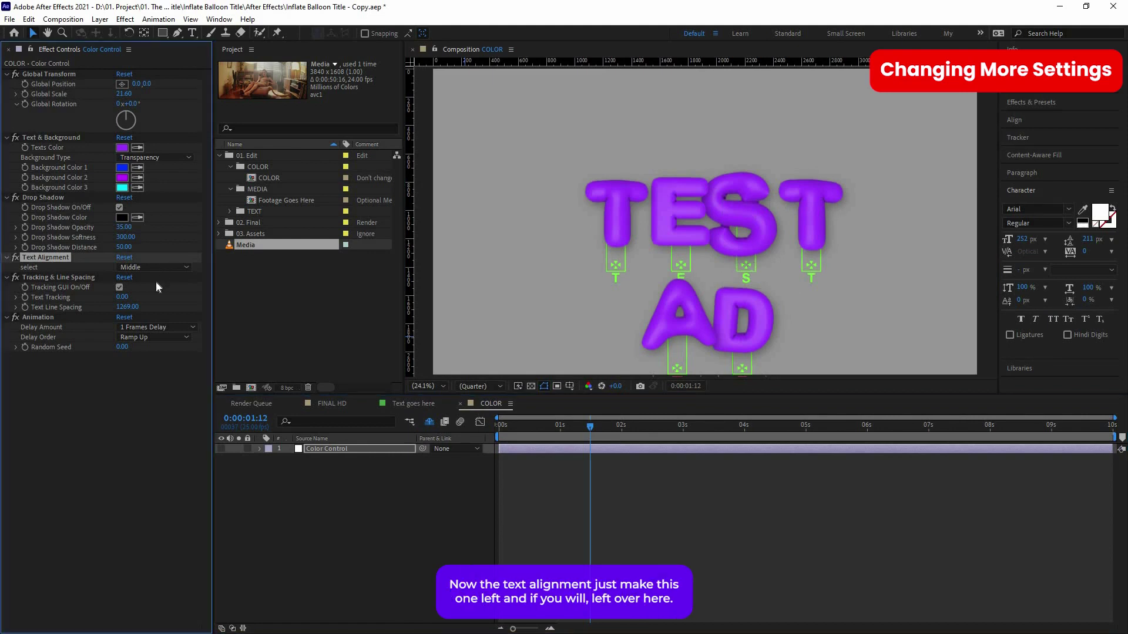
{"action": "left_click", "coordinate": [156, 267]}
{"action": "left_click", "coordinate": [157, 280]}
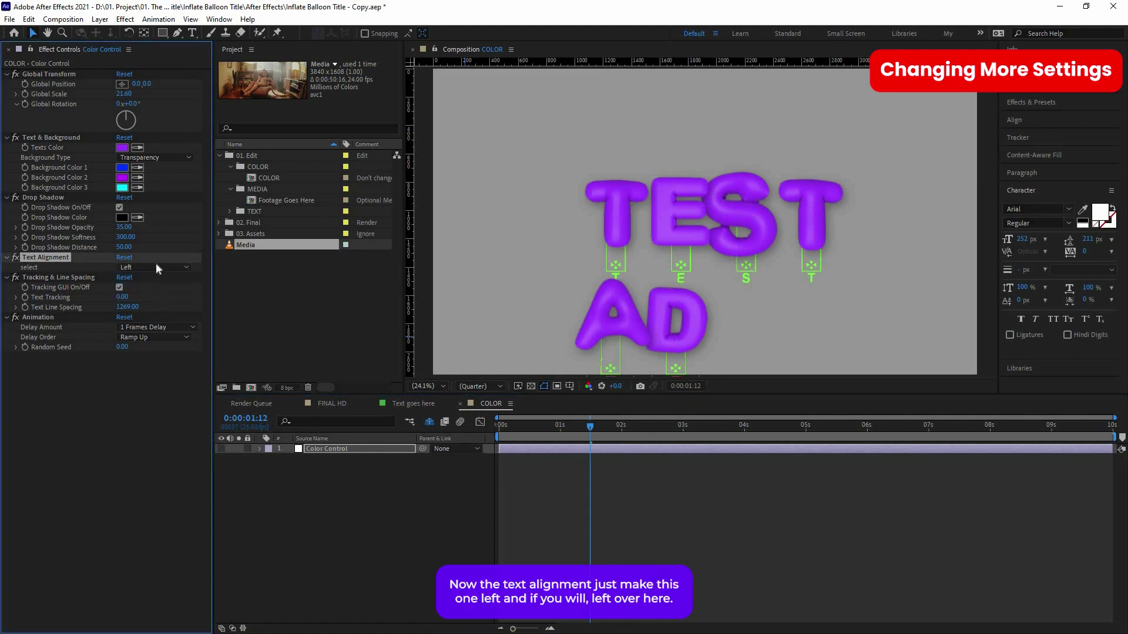
{"action": "left_click", "coordinate": [156, 267]}
{"action": "left_click", "coordinate": [153, 291]}
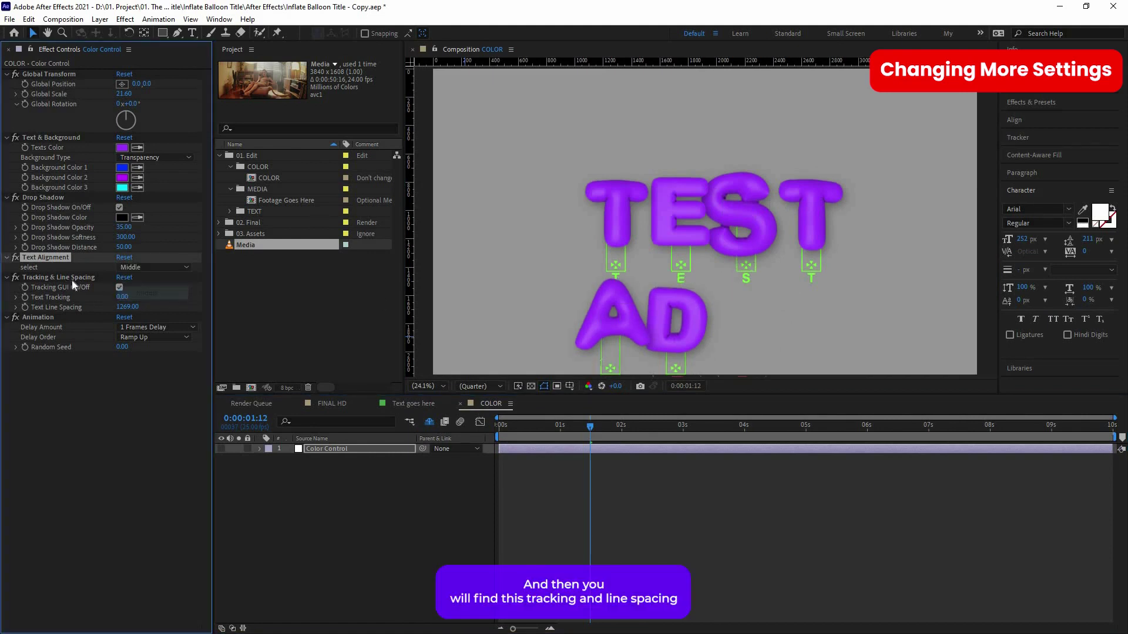
{"action": "left_click", "coordinate": [72, 280]}
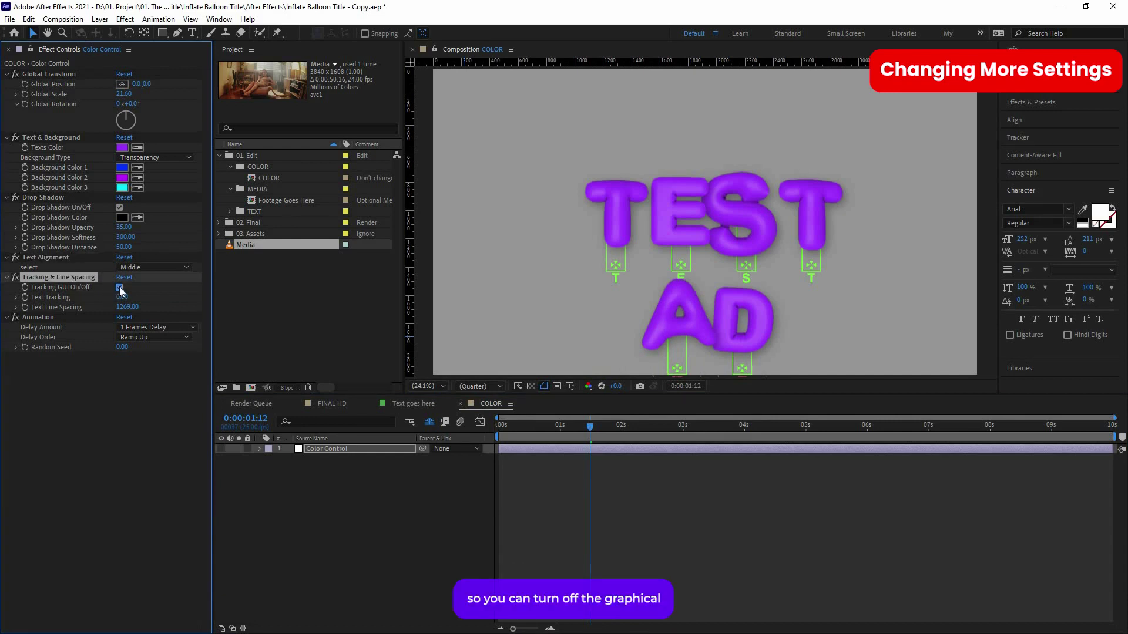
{"action": "left_click", "coordinate": [119, 288]}
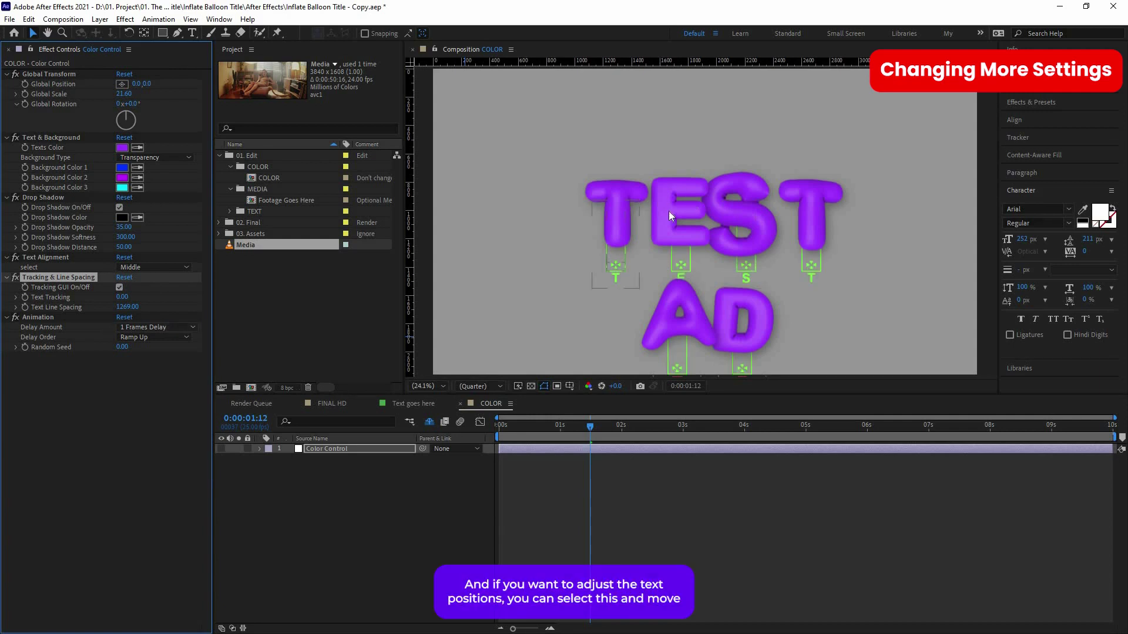
{"action": "left_click", "coordinate": [643, 263]}
{"action": "left_click_drag", "start_coordinate": [744, 265], "coordinate": [724, 264]}
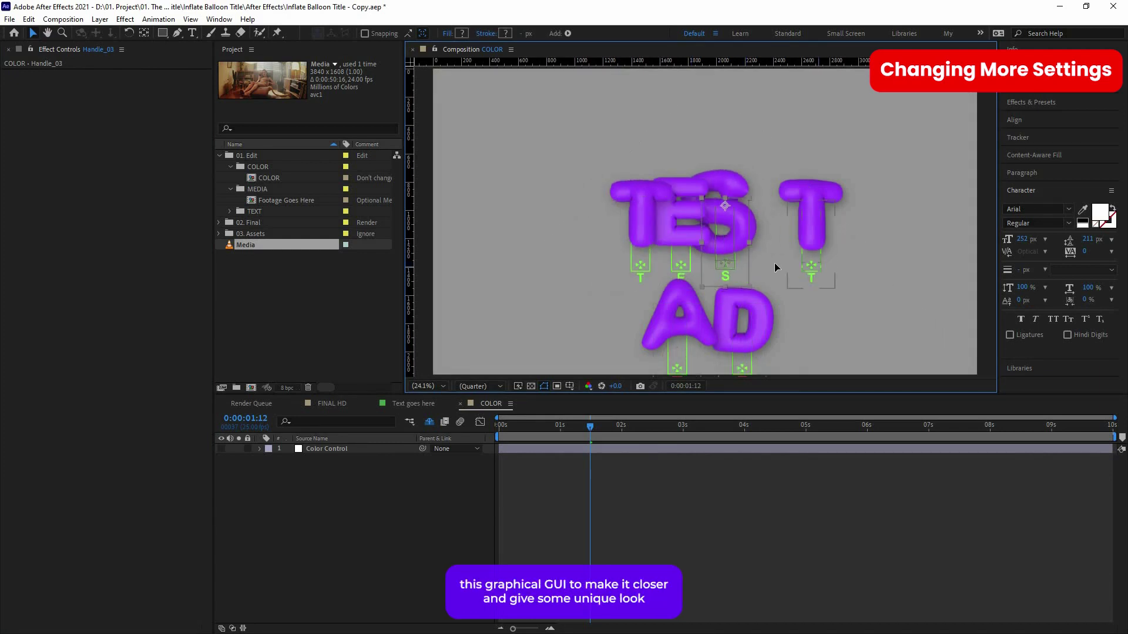
{"action": "left_click_drag", "start_coordinate": [819, 286], "coordinate": [776, 284]}
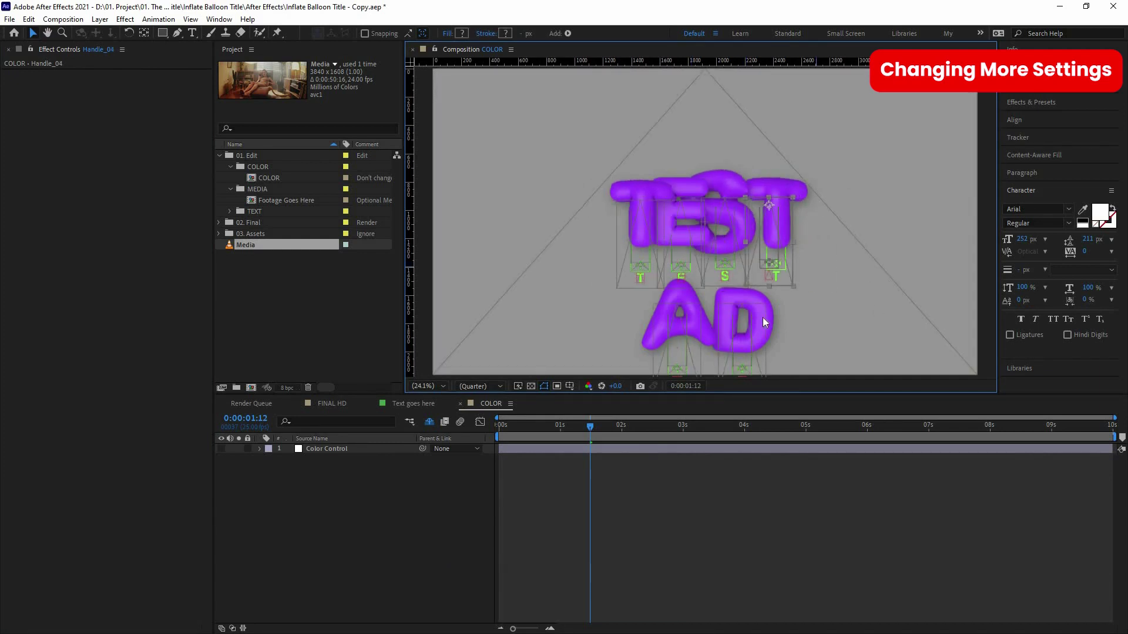
{"action": "left_click", "coordinate": [820, 336]}
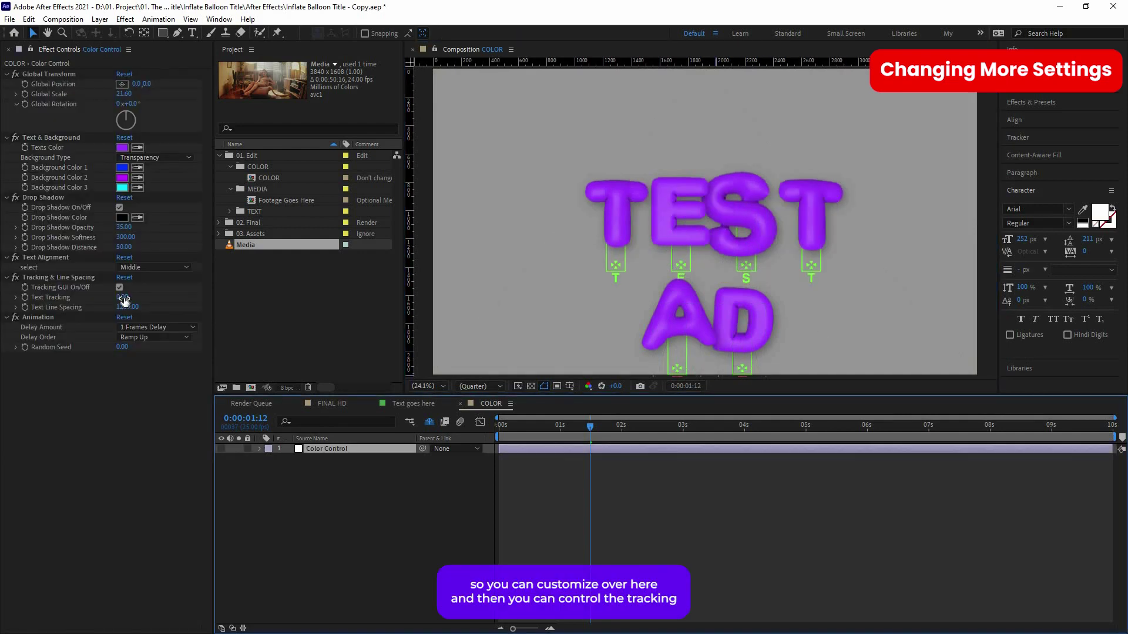
{"action": "left_click_drag", "start_coordinate": [124, 297], "coordinate": [144, 299]}
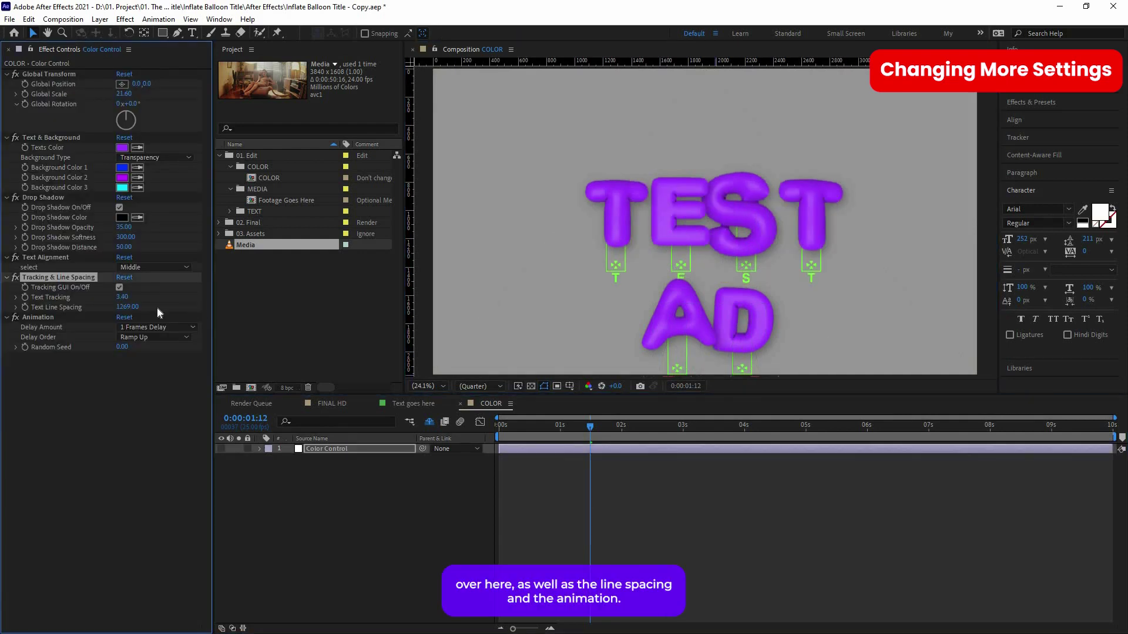
{"action": "key", "text": "ctrl+z"}
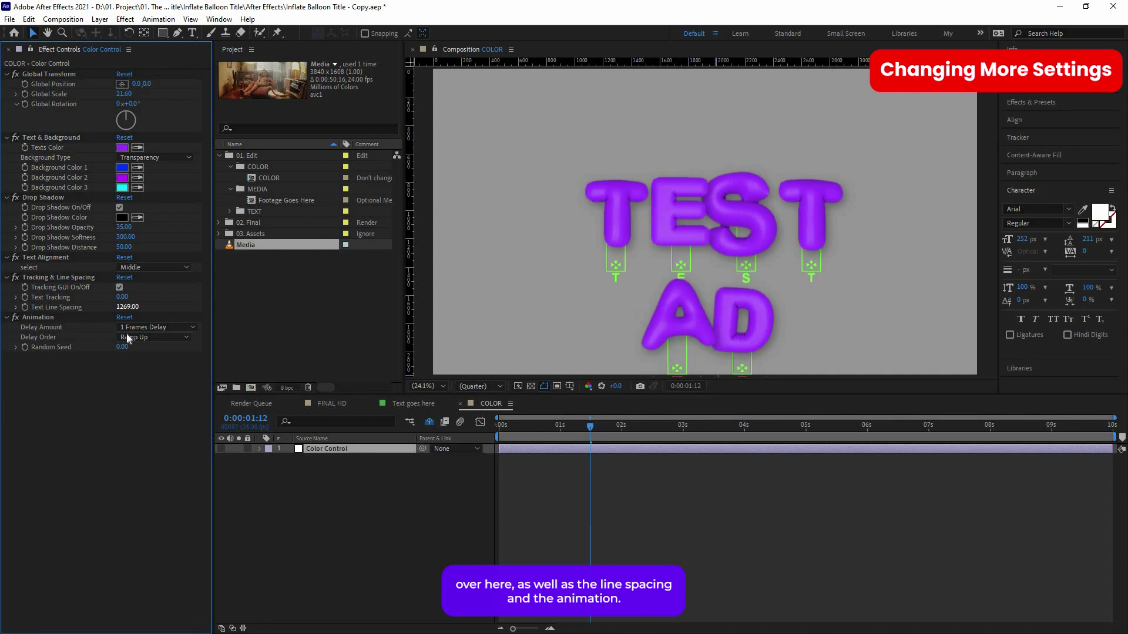
Step: Keep a 1-frame delay, preview the Ramp Down delay order, then switch to Random
{"action": "left_click", "coordinate": [156, 332]}
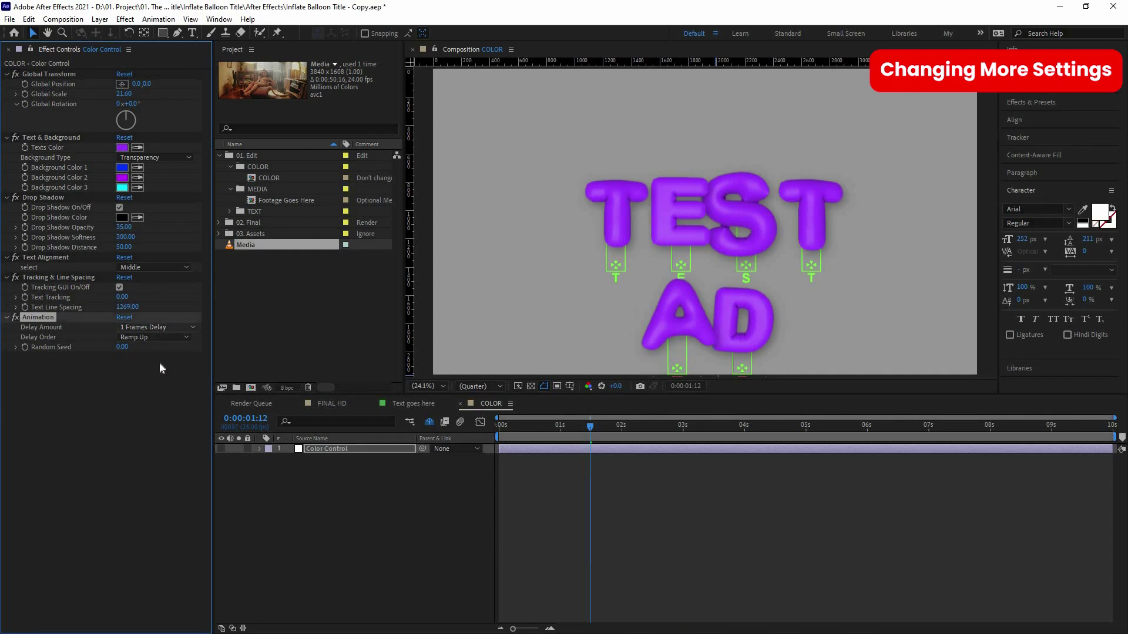
{"action": "left_click", "coordinate": [160, 328]}
{"action": "left_click", "coordinate": [149, 336]}
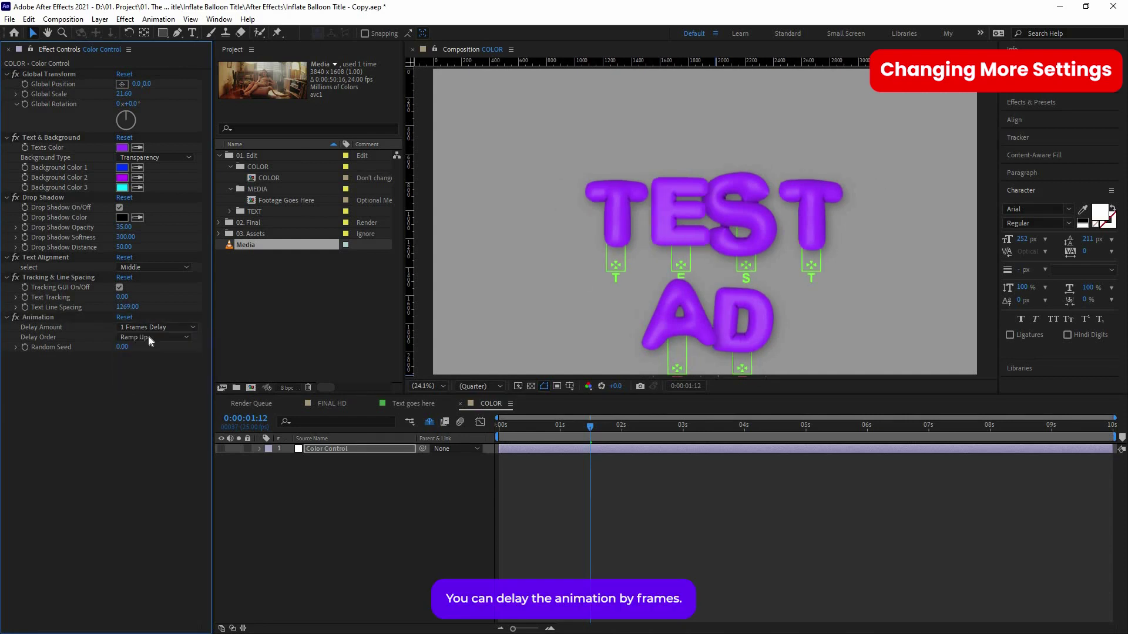
{"action": "left_click", "coordinate": [154, 337]}
{"action": "key", "text": "Down"}
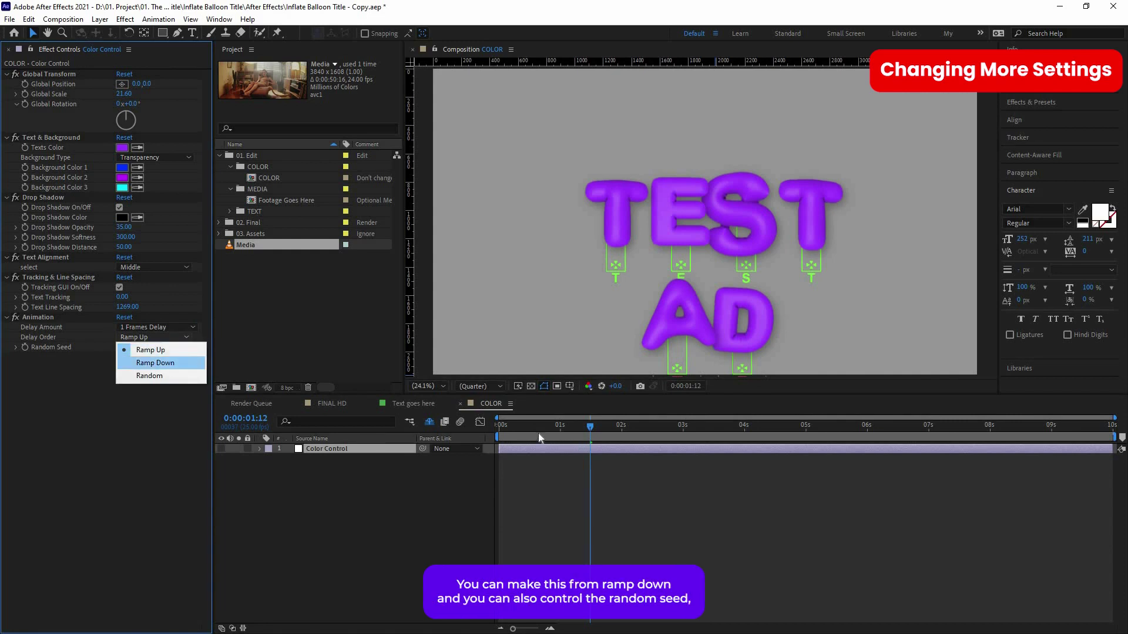
{"action": "key", "text": "Return"}
{"action": "key", "text": "space"}
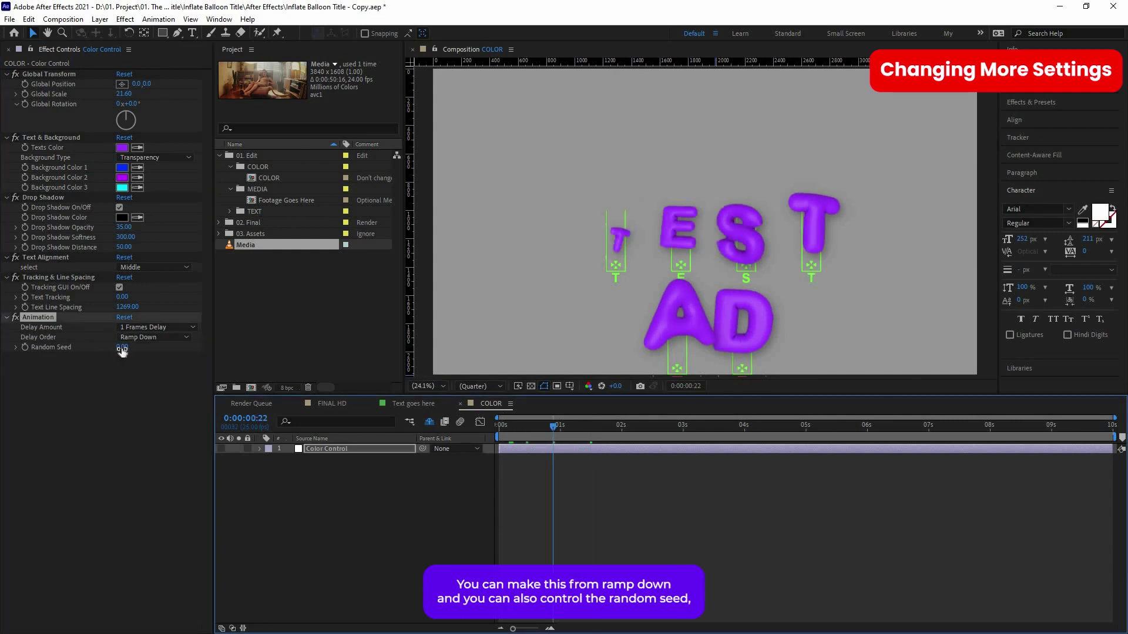
{"action": "left_click", "coordinate": [154, 337]}
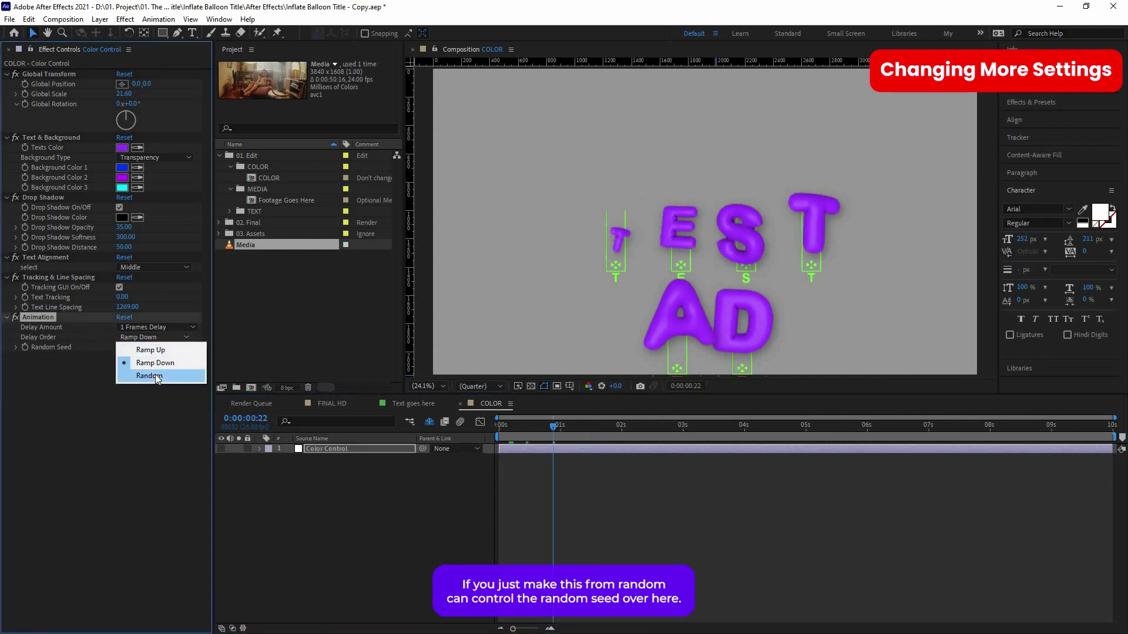
{"action": "left_click", "coordinate": [158, 376]}
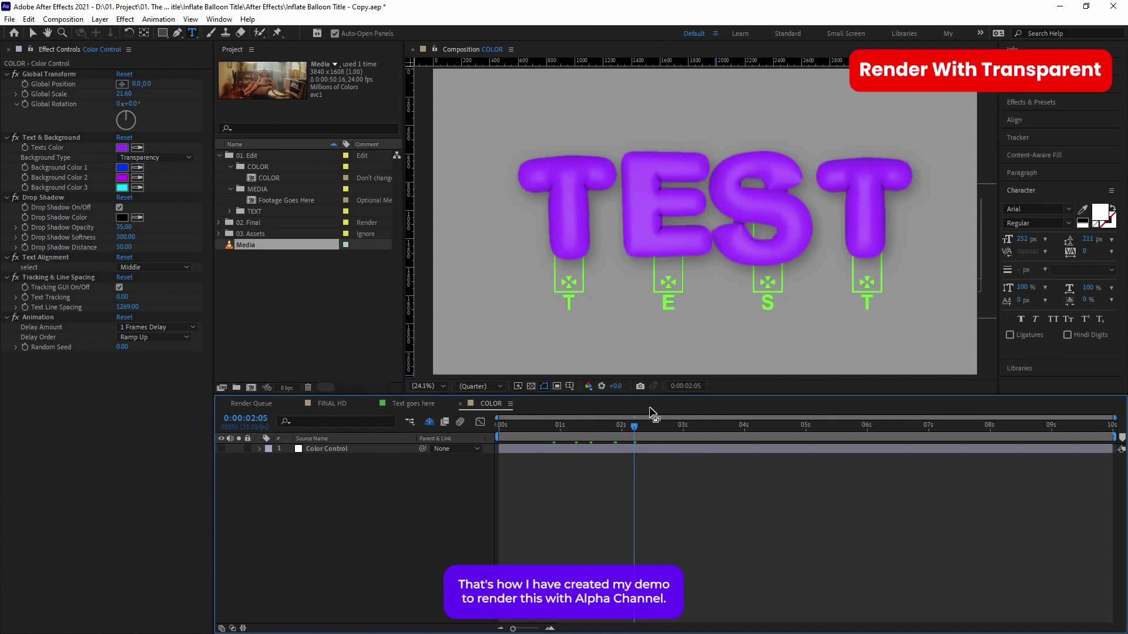
Step: In FINAL HD at 0:00:02:12, toggle the transparency grid to confirm the transparent background
{"action": "left_click", "coordinate": [333, 404]}
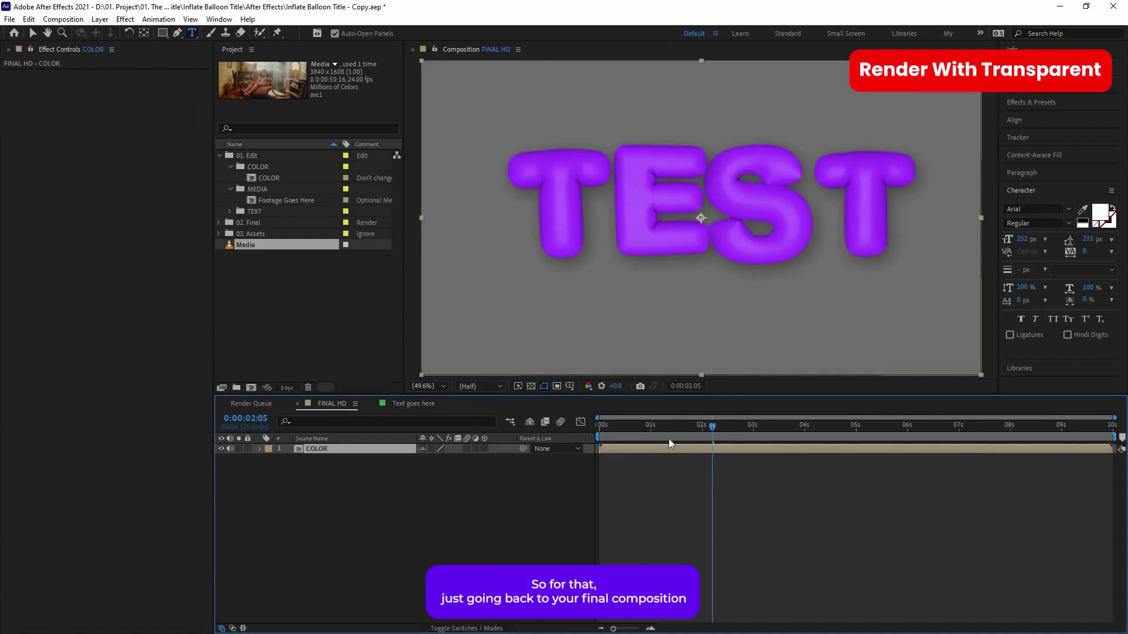
{"action": "left_click", "coordinate": [726, 436]}
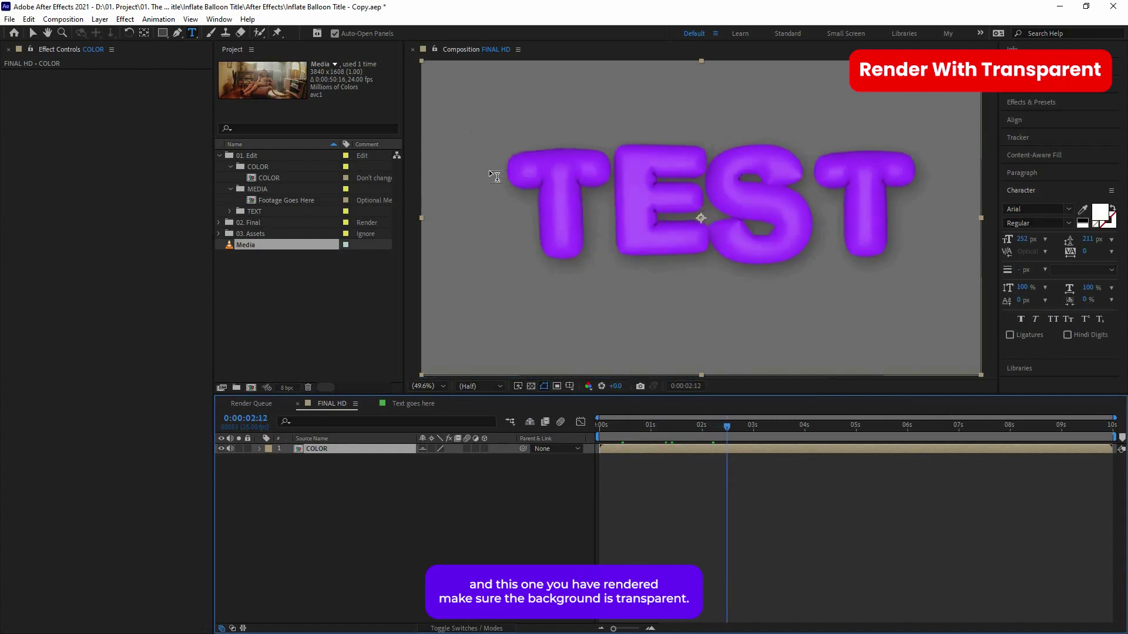
{"action": "left_click", "coordinate": [531, 389]}
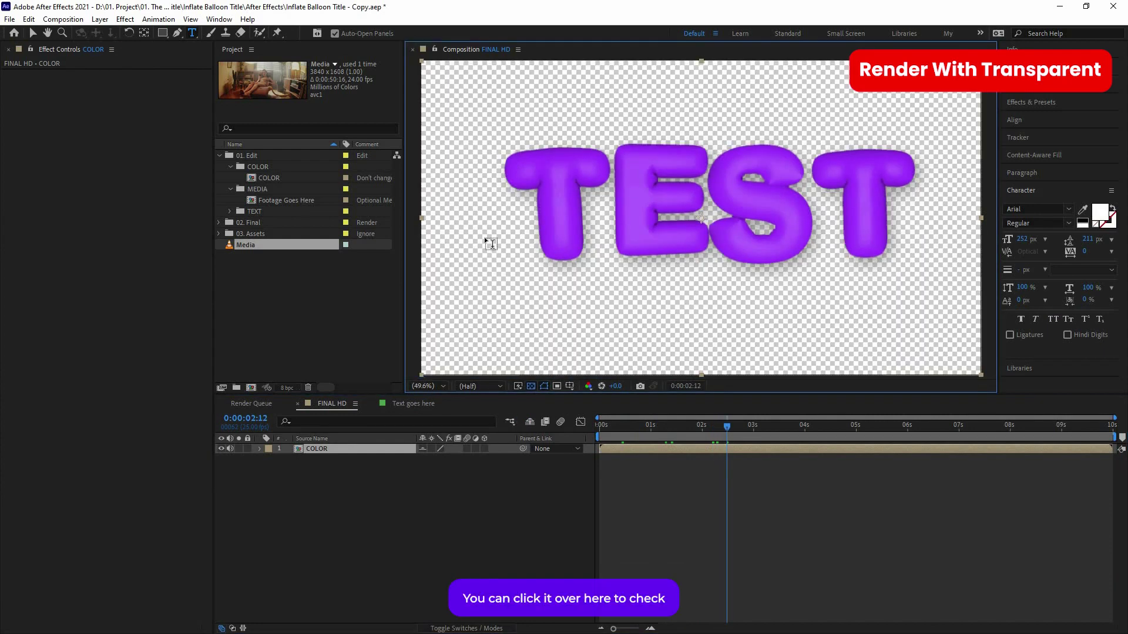
{"action": "left_click", "coordinate": [531, 389]}
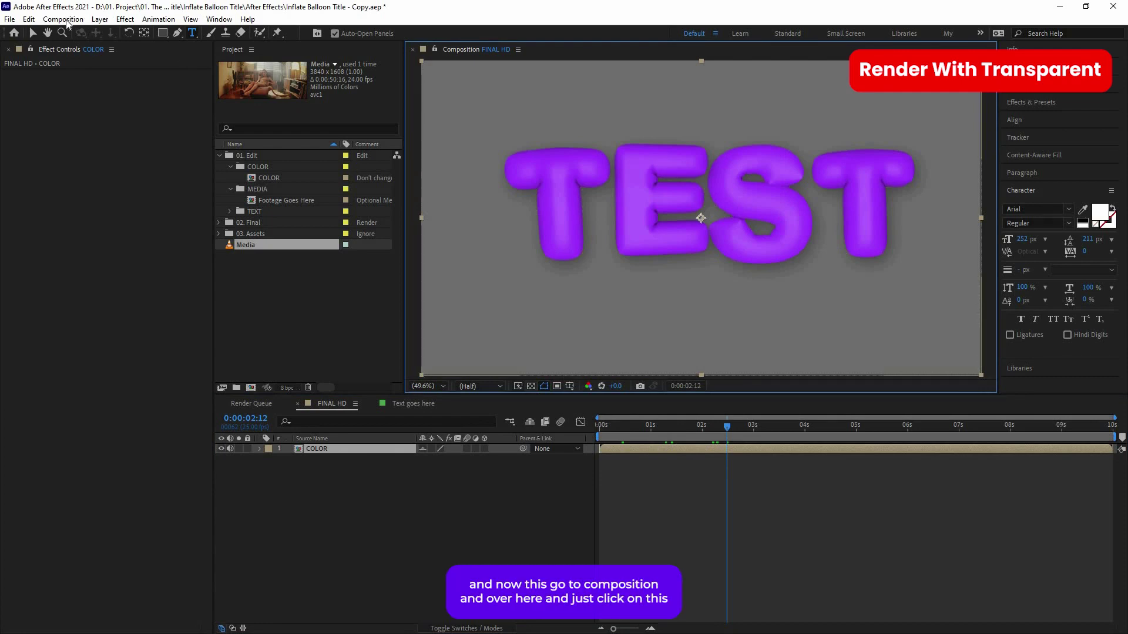
{"action": "left_click", "coordinate": [75, 23]}
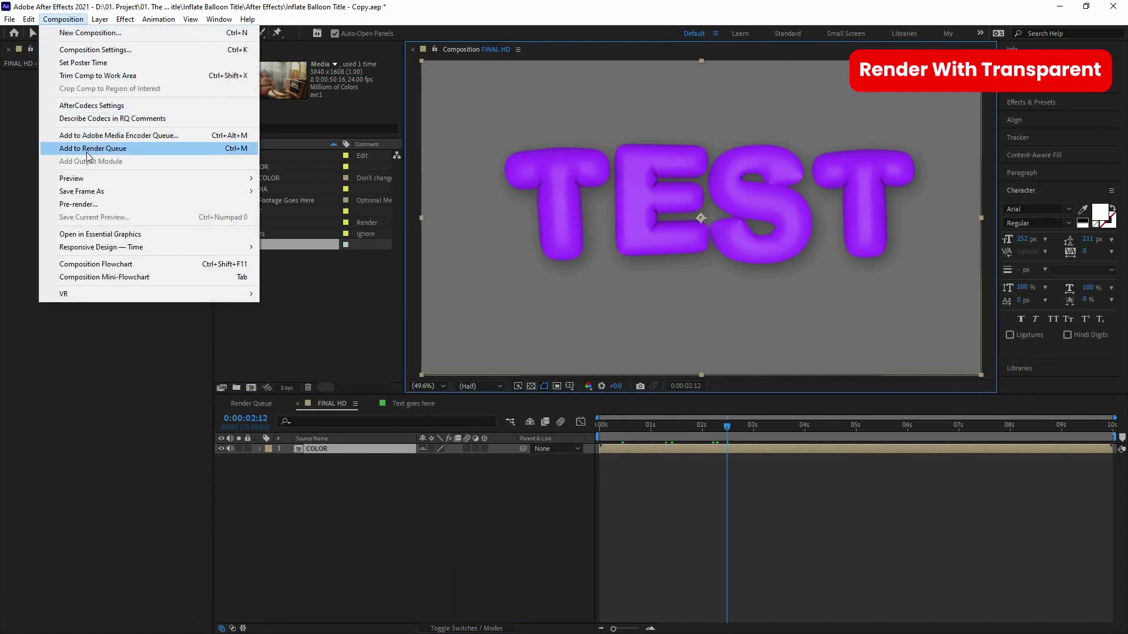
Step: Add FINAL HD to the Render Queue with QuickTime format and RGB + Alpha channels, writing FINAL HD.mov
{"action": "key", "text": "Return"}
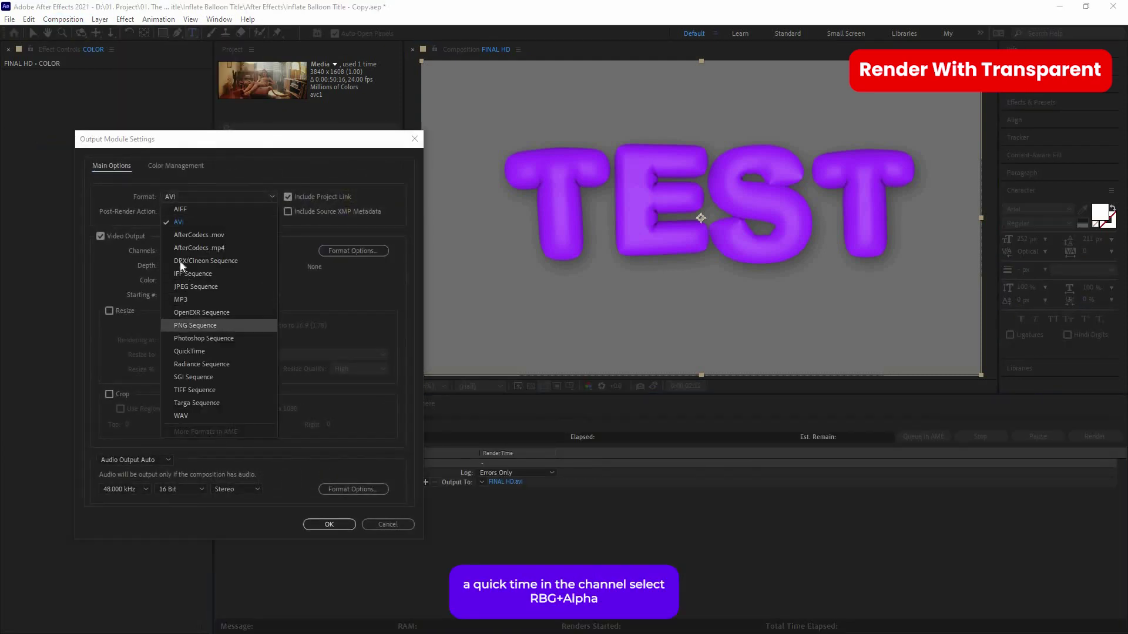
{"action": "left_click", "coordinate": [189, 351]}
{"action": "left_click", "coordinate": [182, 251]}
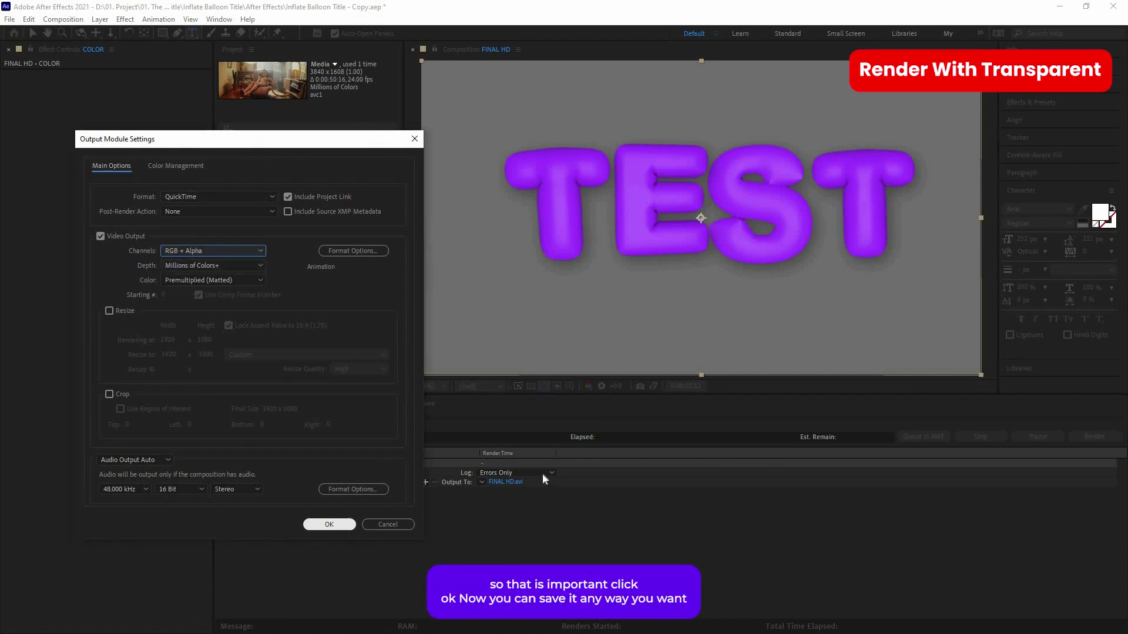
{"action": "key", "text": "Return"}
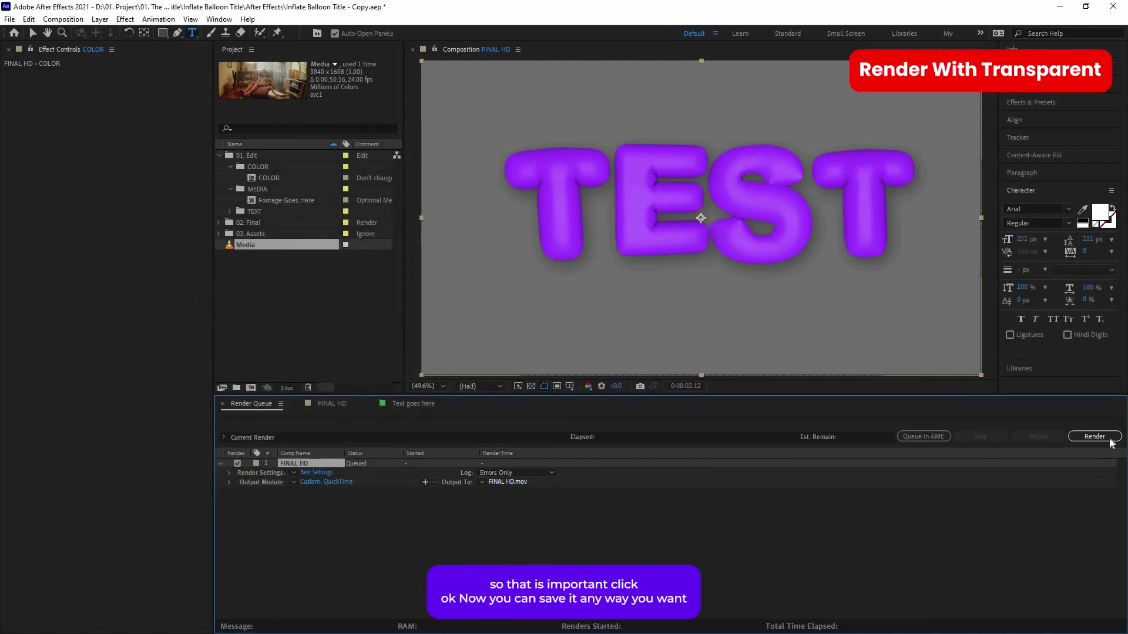